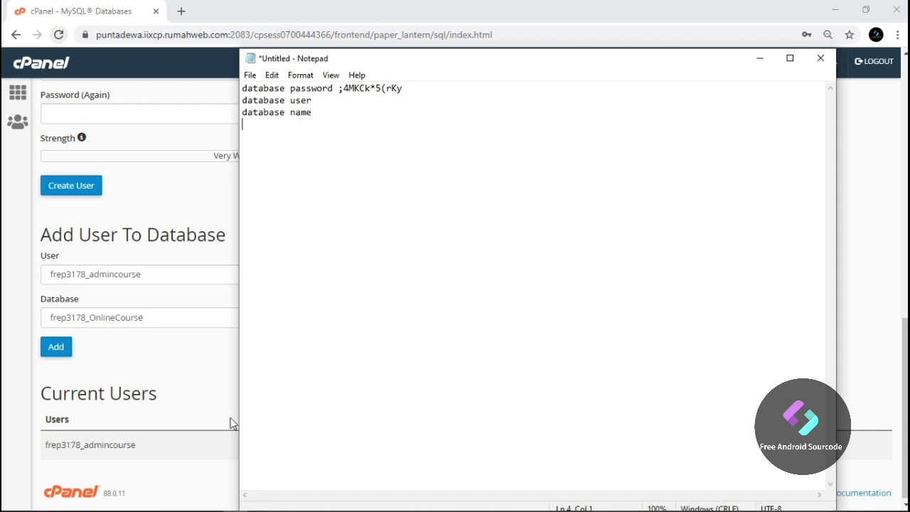
Add the new database user to the OnlineCourse database with ALL PRIVILEGES granted
left_click(185, 386)
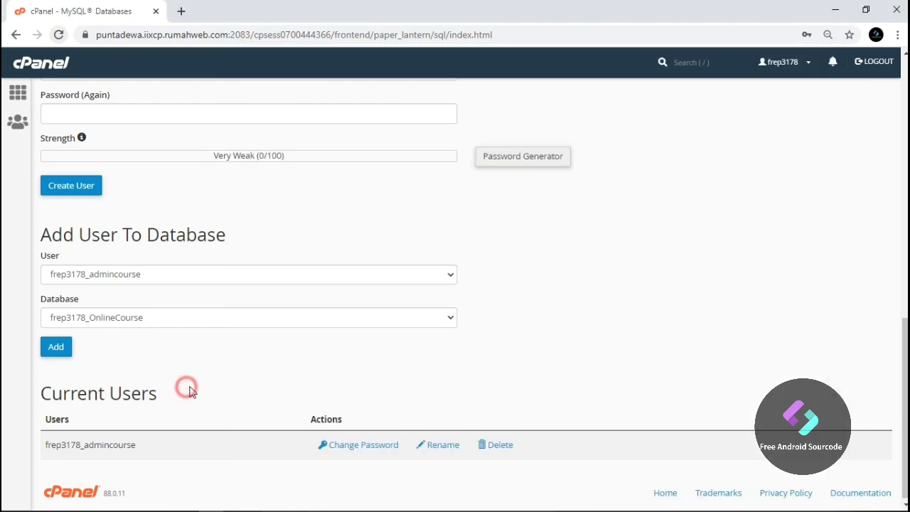
left_click(65, 351)
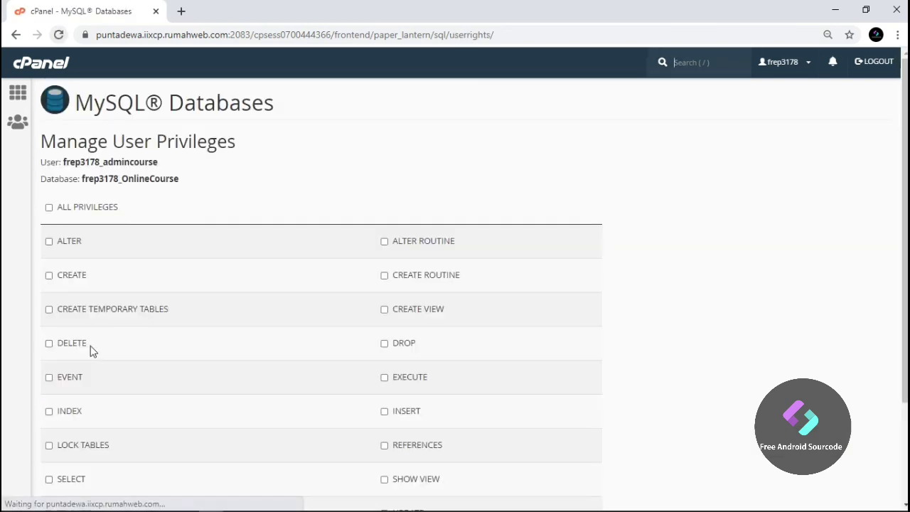
left_click(89, 206)
scroll(99, 416, "down", 2)
left_click(100, 418)
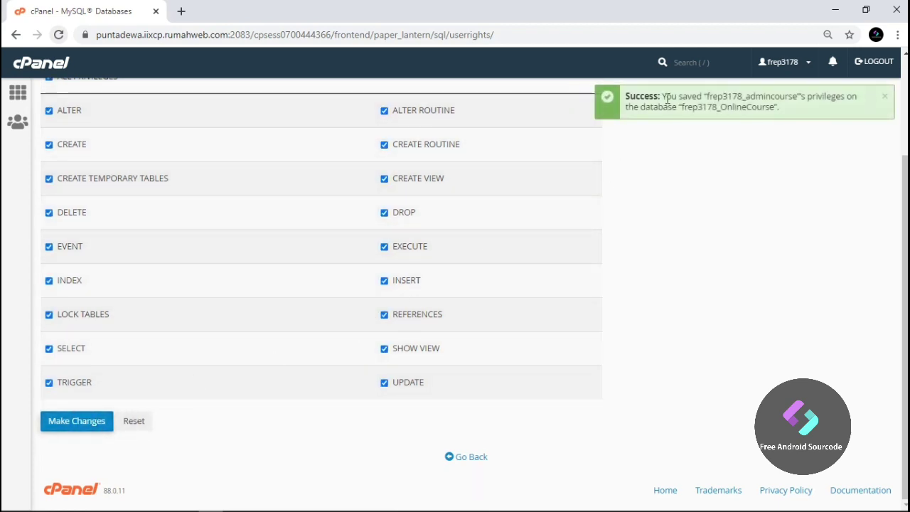
Copy the privileges success confirmation message
left_click_drag(667, 100, 788, 111)
right_click(760, 102)
left_click(763, 112)
Paste the confirmation into Notepad and copy the user name onto the database user line
left_click(236, 501)
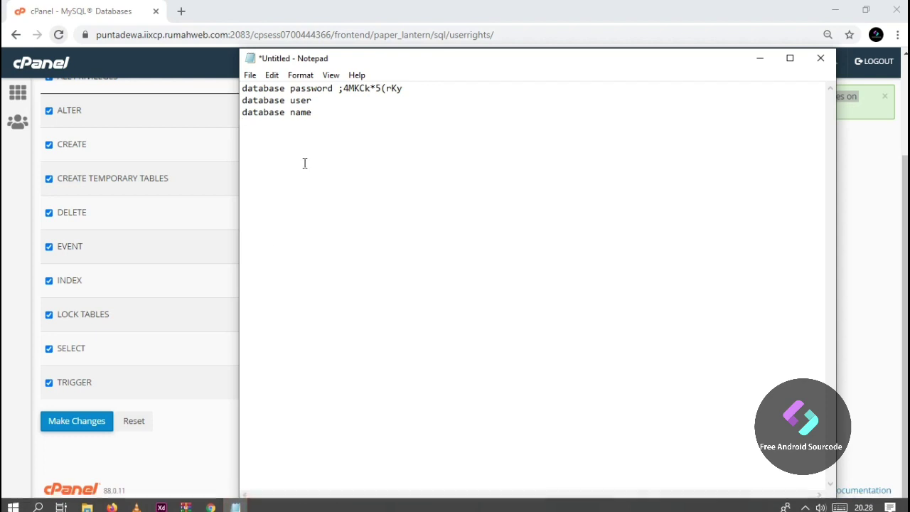
key("ctrl+v")
left_click_drag(409, 127, 306, 131)
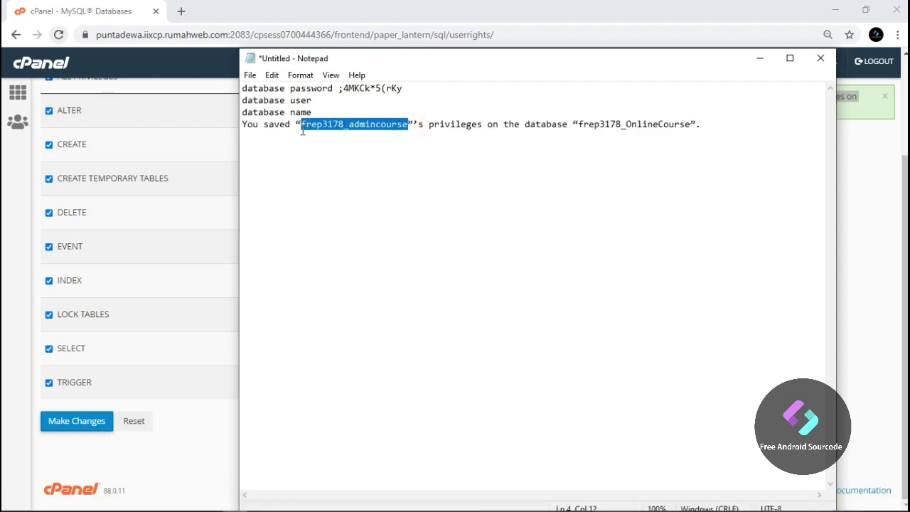
left_click(346, 101)
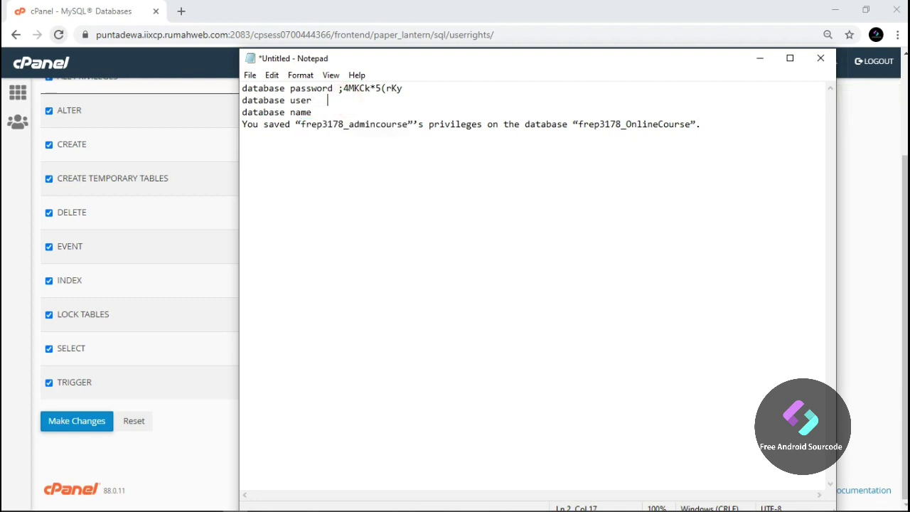
key("ctrl+v")
Copy the database name onto its line, delete the pasted message, and minimize Notepad
left_click_drag(690, 123, 580, 130)
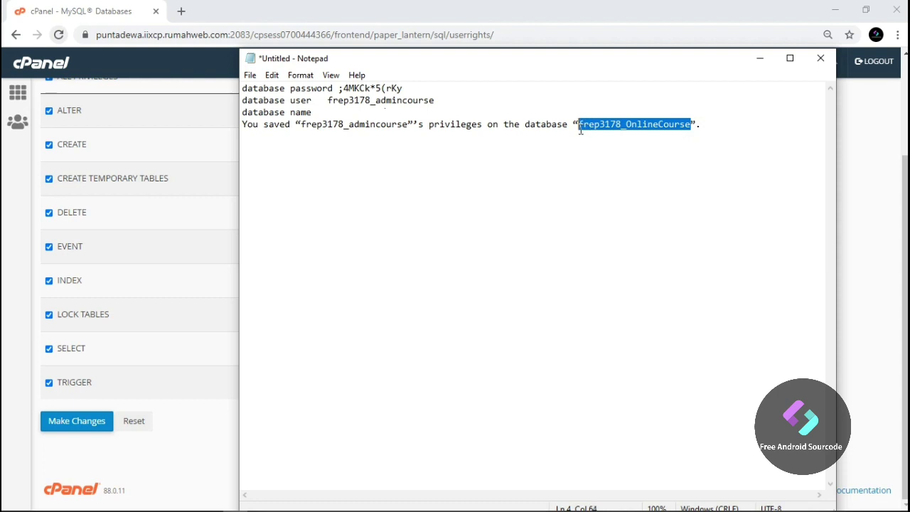
left_click(379, 113)
key("ctrl+v")
left_click_drag(718, 132, 242, 130)
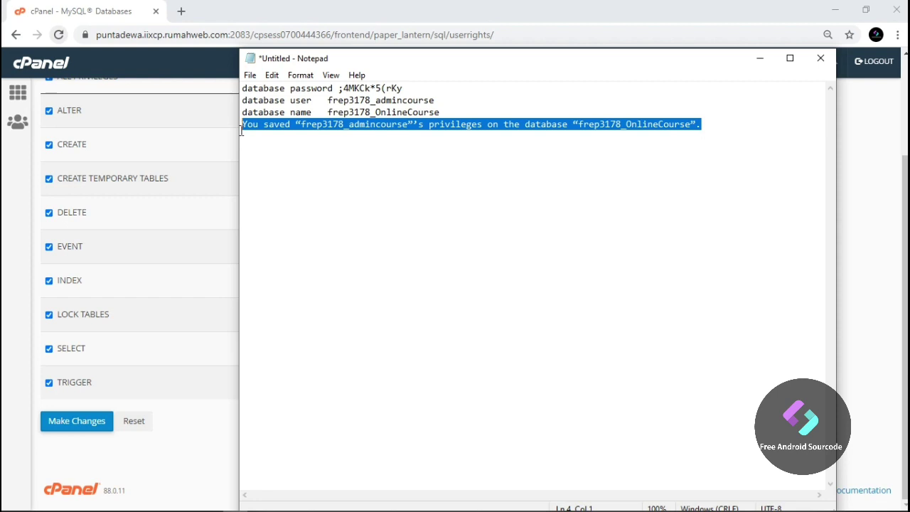
key("Delete")
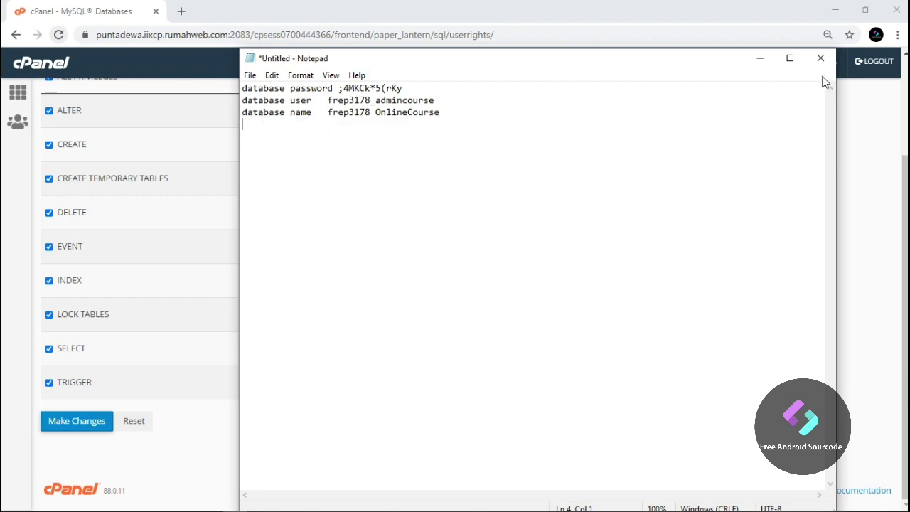
left_click(759, 59)
Go back from MySQL Databases to the cPanel home and launch phpMyAdmin from Databases in a new tab
left_click(467, 457)
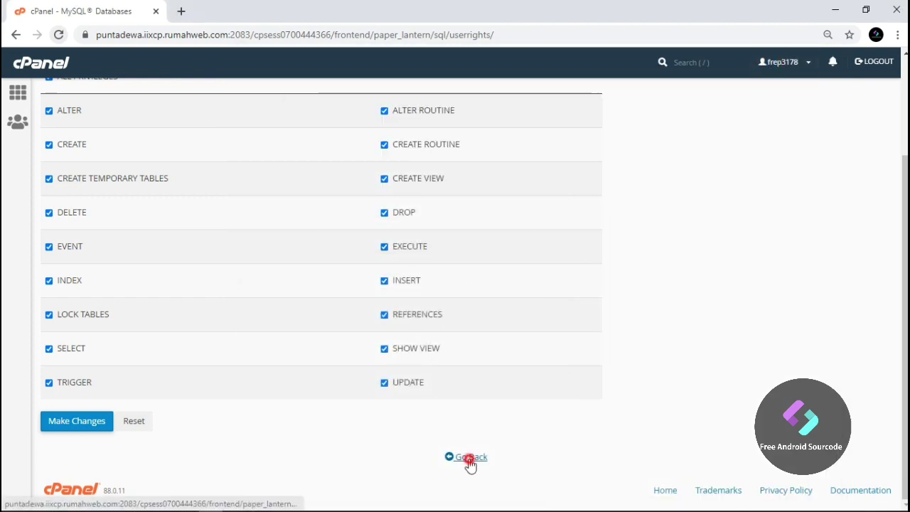
scroll(270, 362, "down", 3)
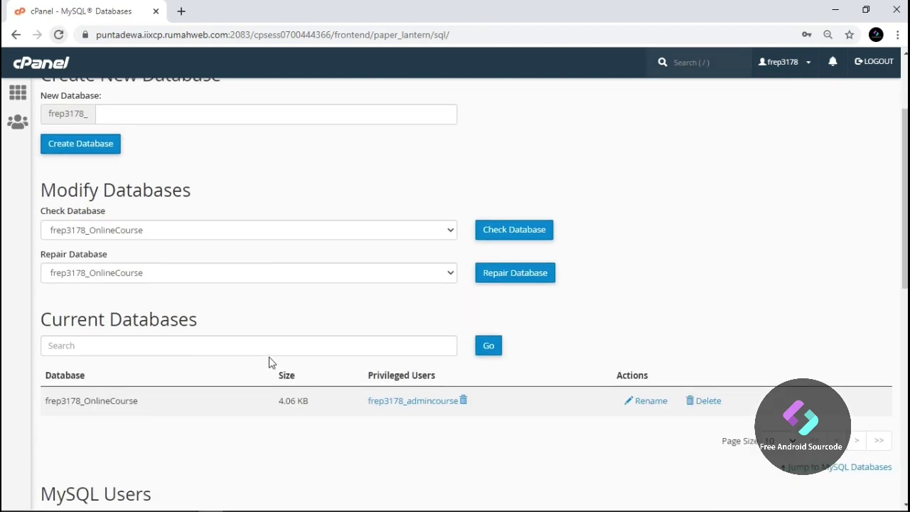
scroll(236, 356, "up", 2)
left_click(19, 102)
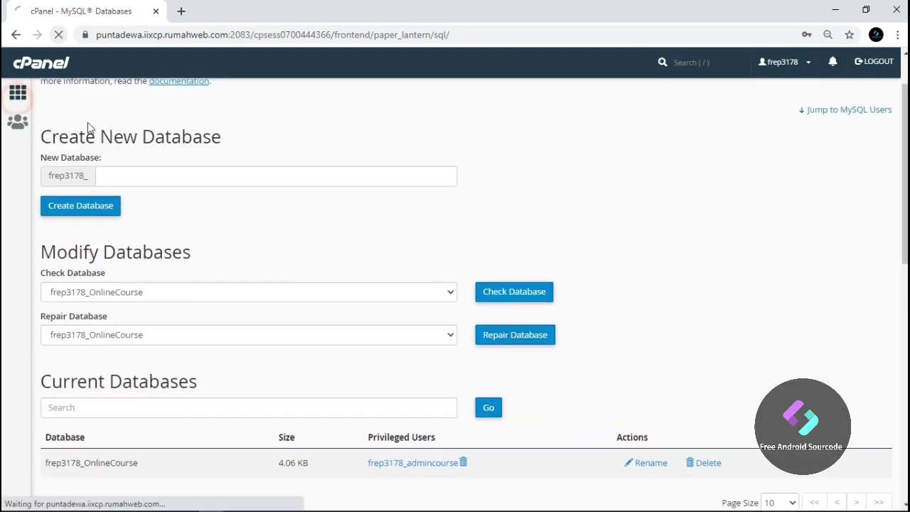
left_click(109, 321)
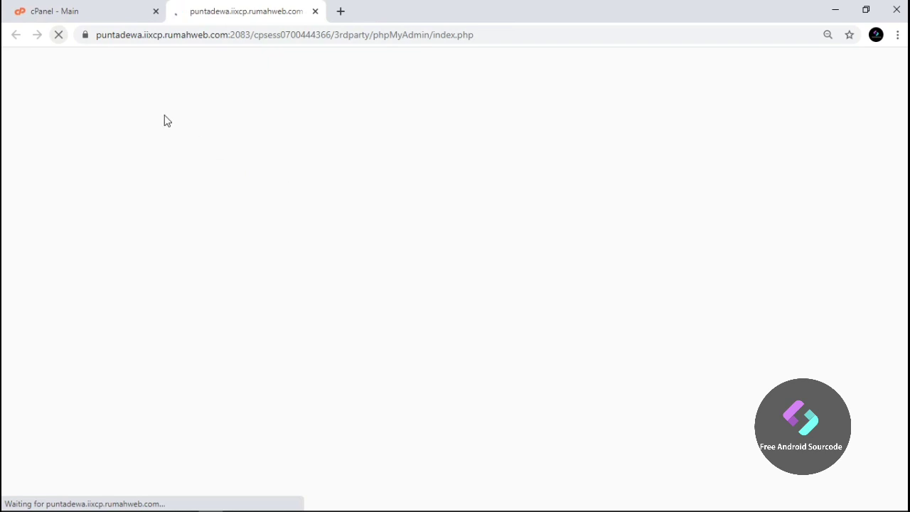
left_click(92, 9)
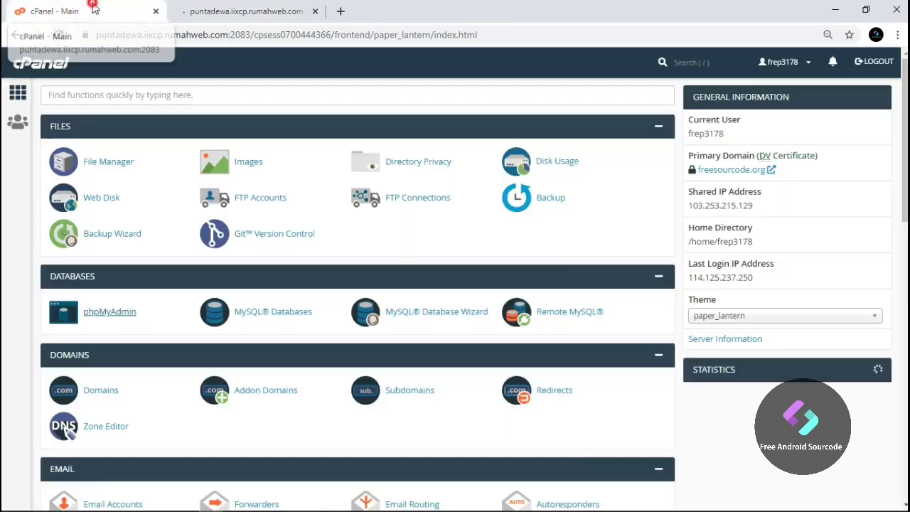
left_click(244, 11)
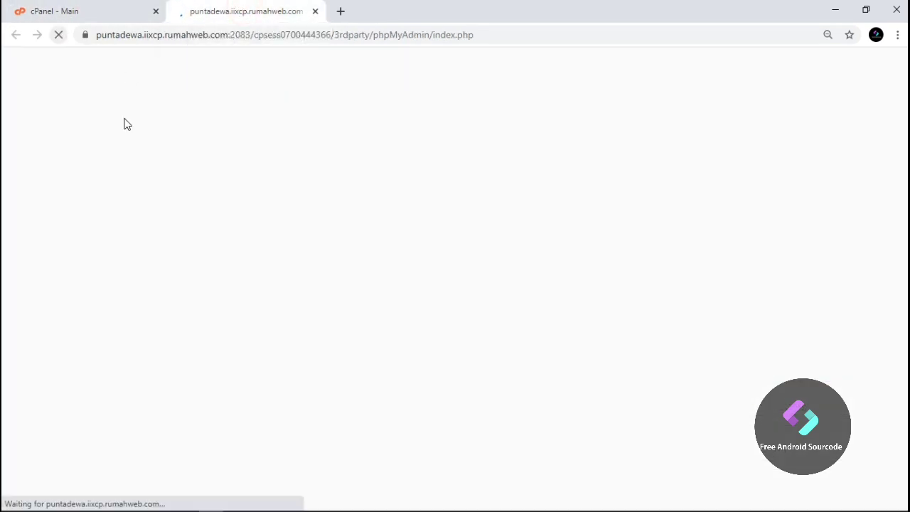
left_click(83, 10)
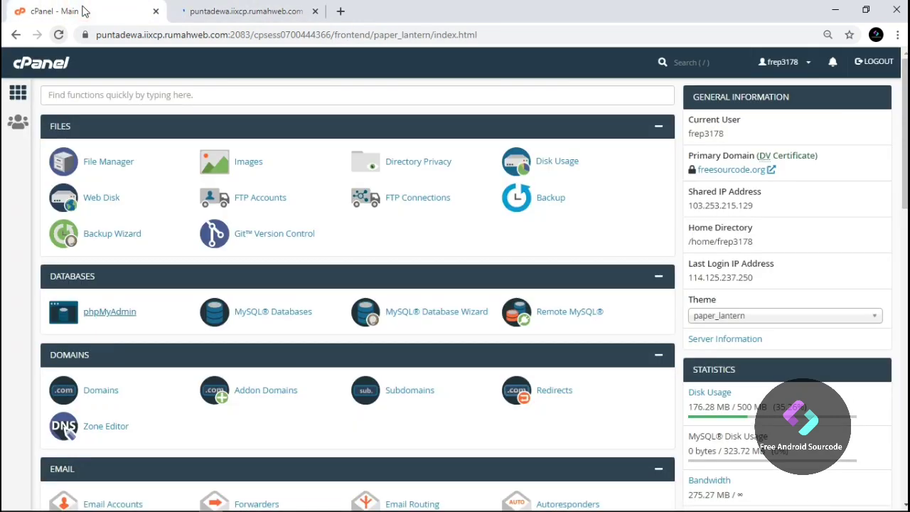
left_click(171, 9)
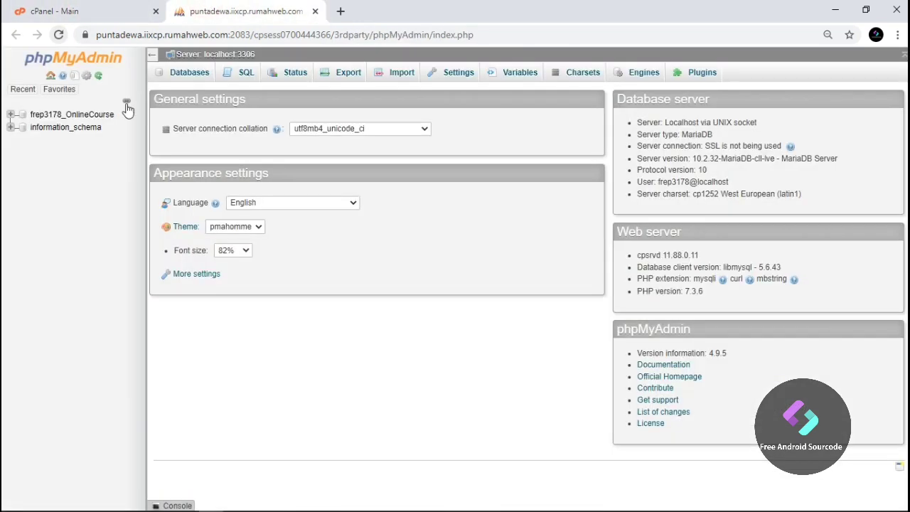
On the OnlineCourse database's Import page, choose Desktop > academy > Academy_4.0 > academy.sql
left_click(81, 114)
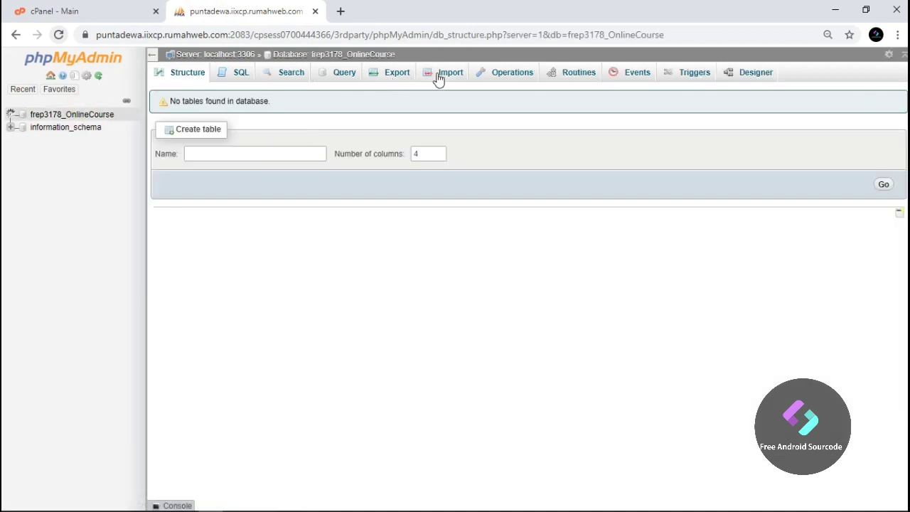
left_click(437, 74)
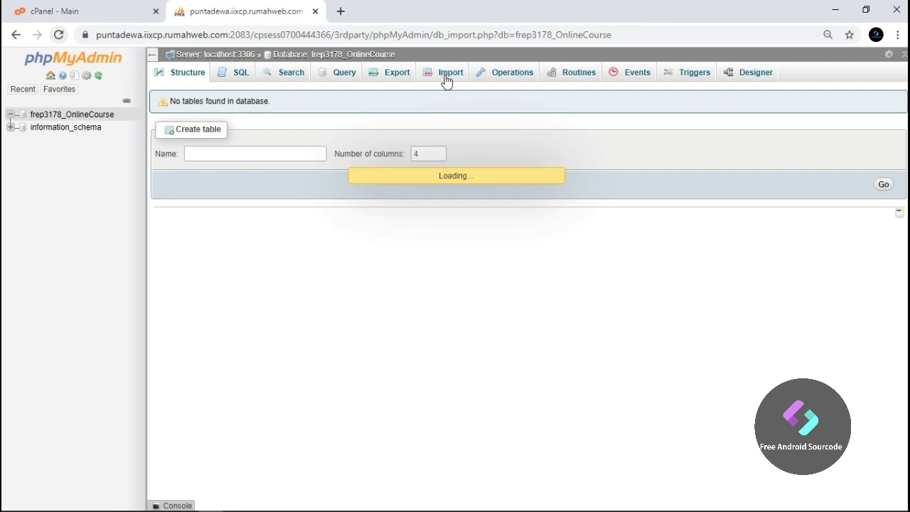
left_click(276, 197)
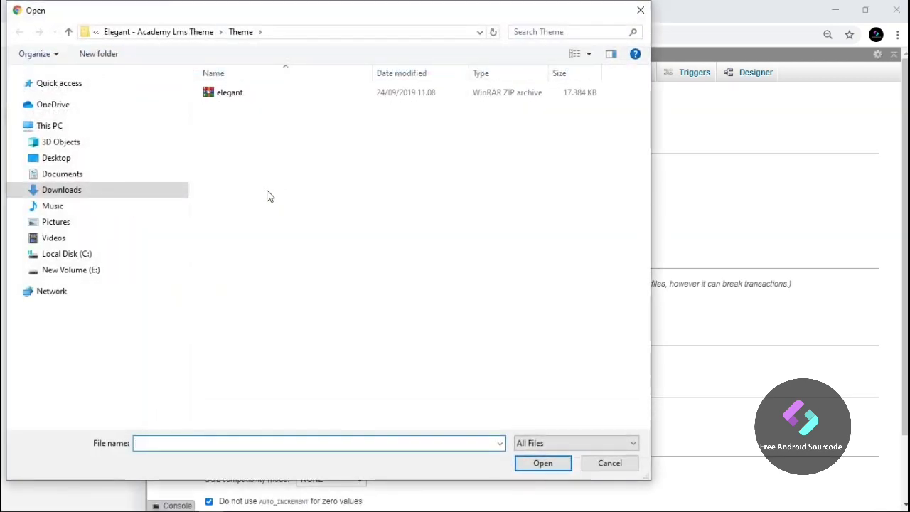
left_click(106, 155)
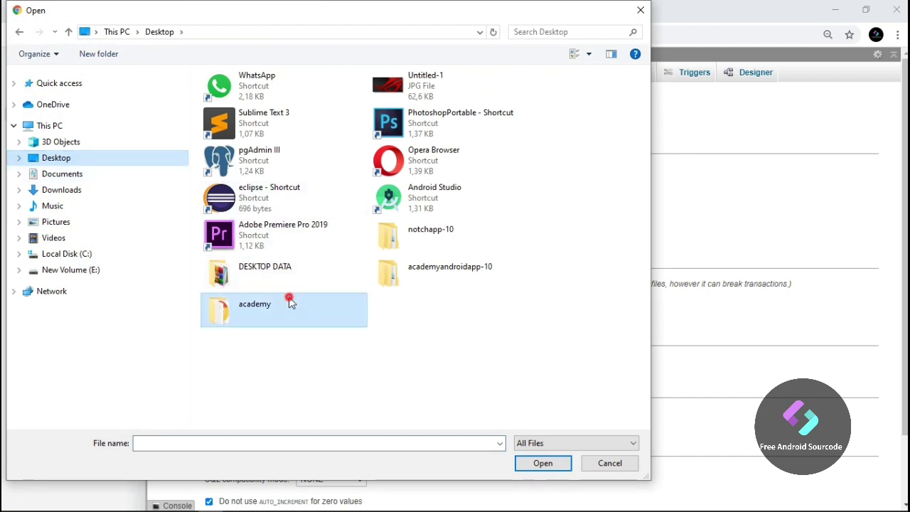
double_click(289, 300)
left_click(290, 98)
double_click(290, 98)
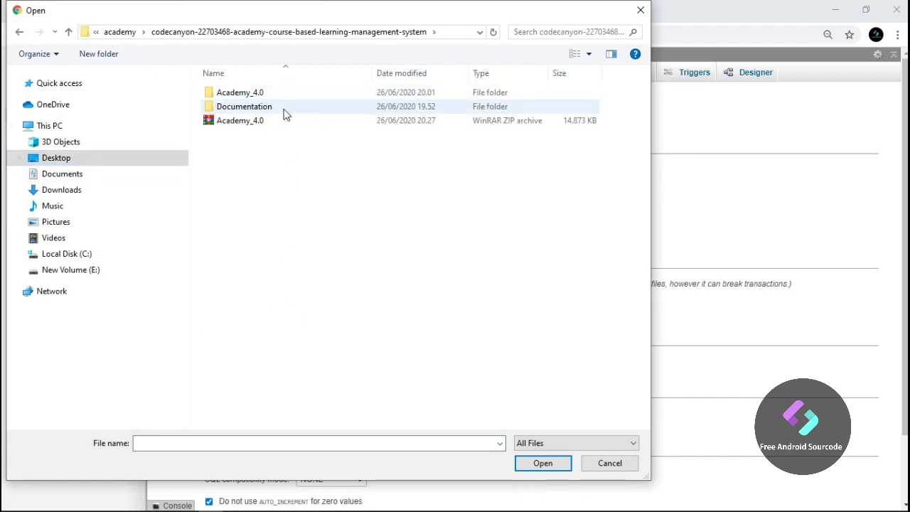
double_click(283, 97)
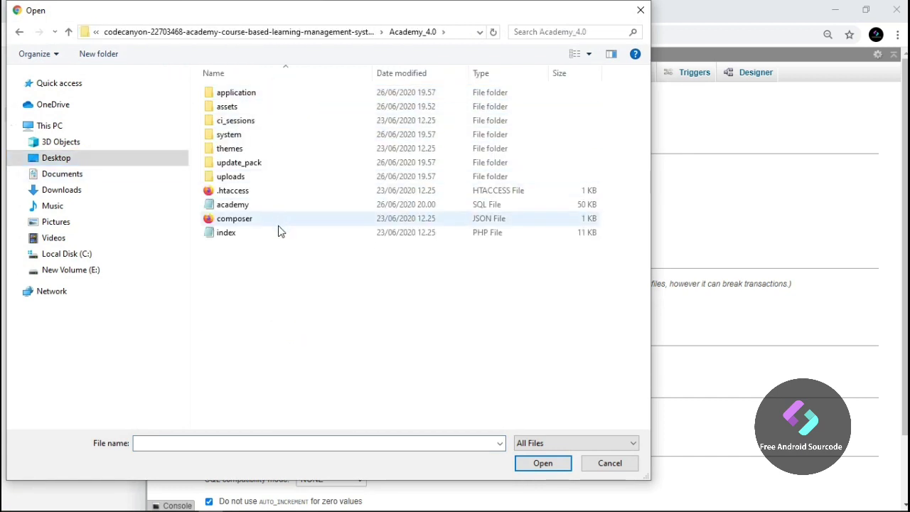
left_click(277, 204)
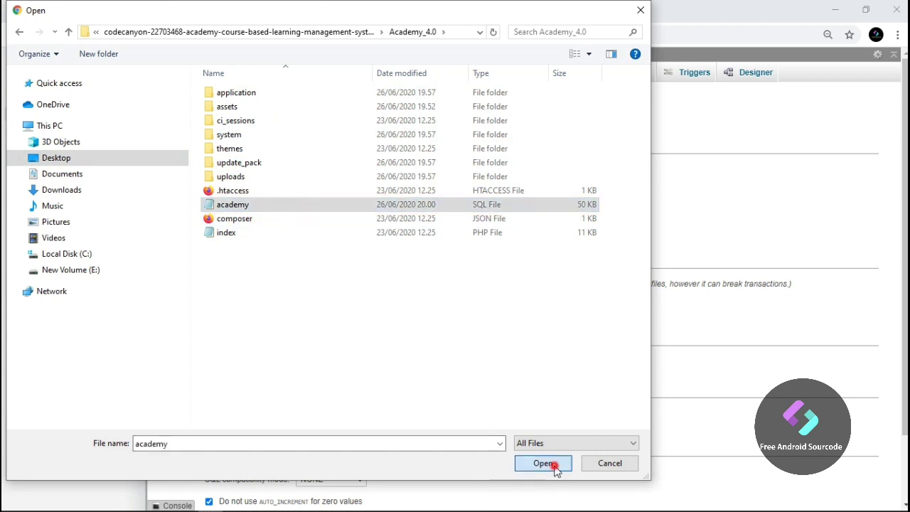
left_click(547, 463)
Run the academy.sql import (84 queries) and close the phpMyAdmin tab
scroll(201, 489, "down", 2)
left_click(178, 463)
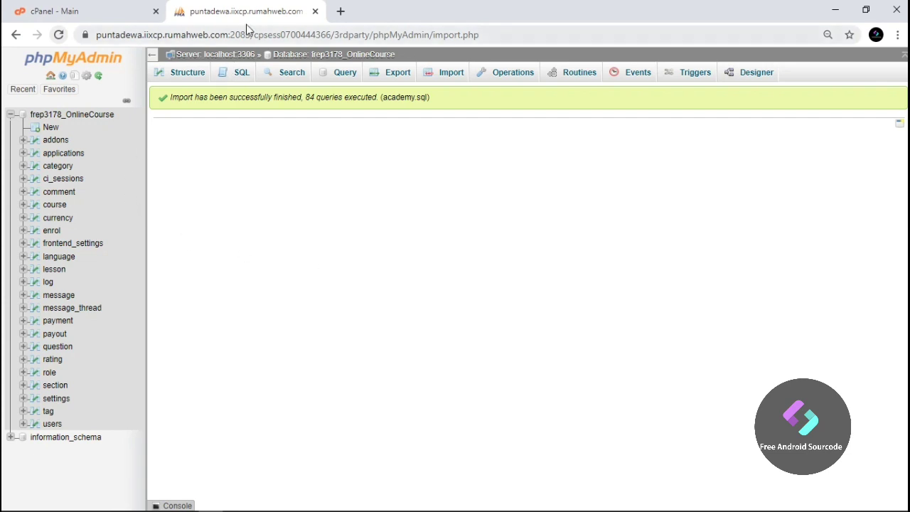
left_click(315, 12)
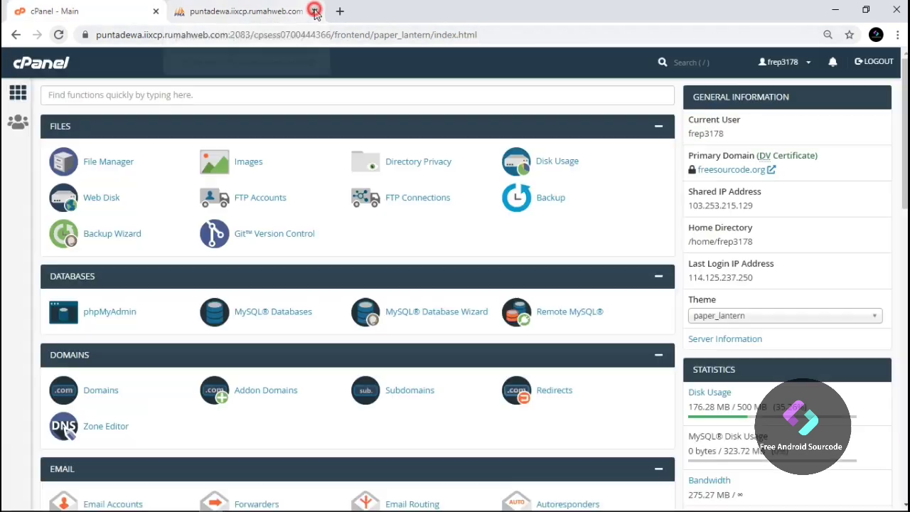
Create subdomain OnlineCourse on freesourcecode.org with document root /public_html/OnlineCourse
left_click(410, 390)
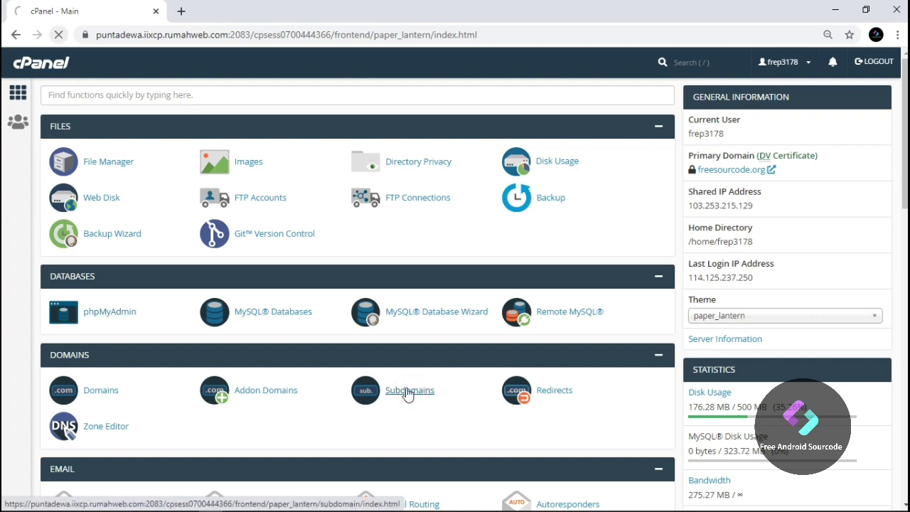
type("OnlineCourse")
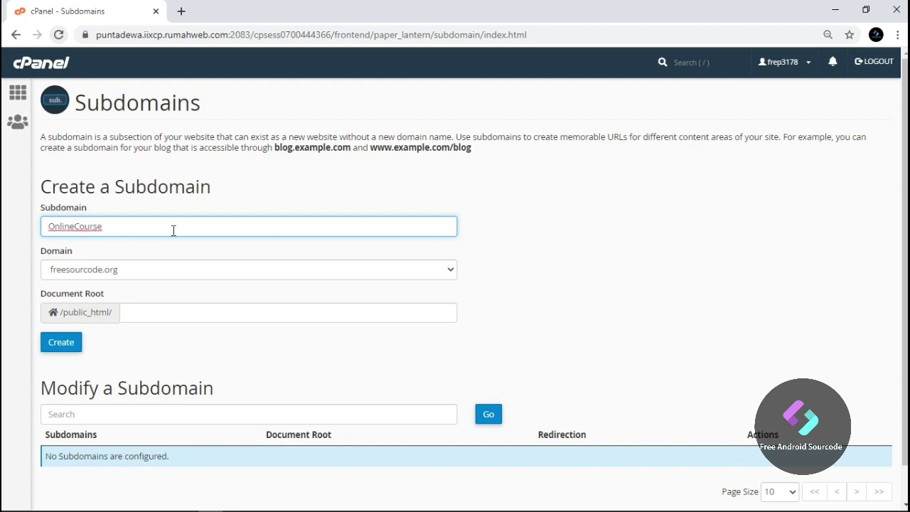
scroll(152, 258, "down", 1)
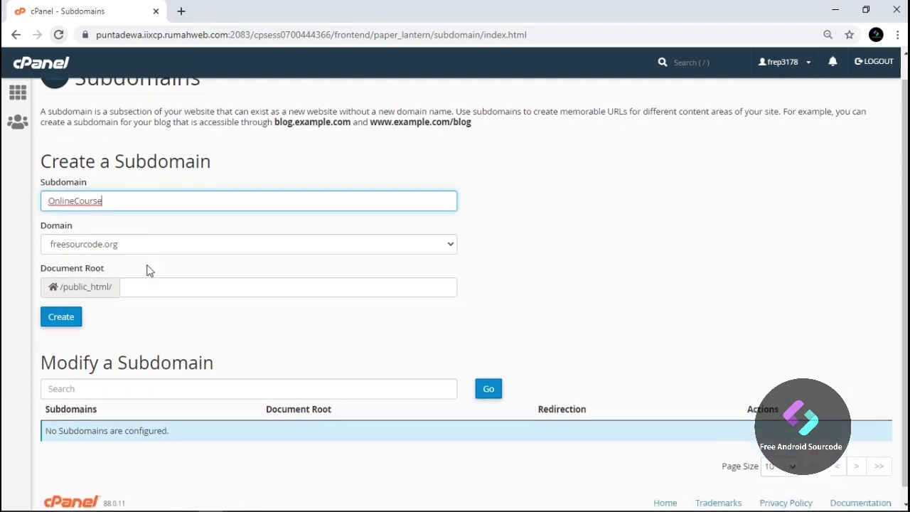
left_click(61, 306)
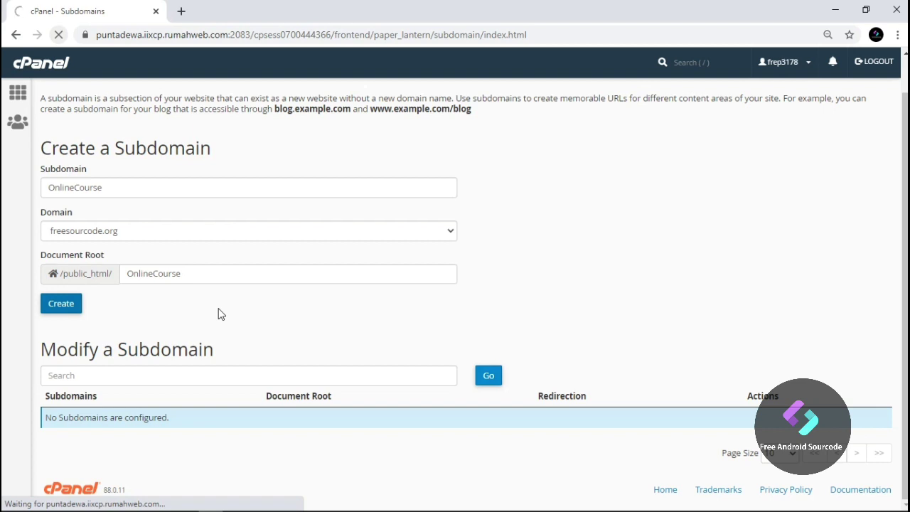
scroll(219, 315, "up", 1)
scroll(221, 313, "down", 1)
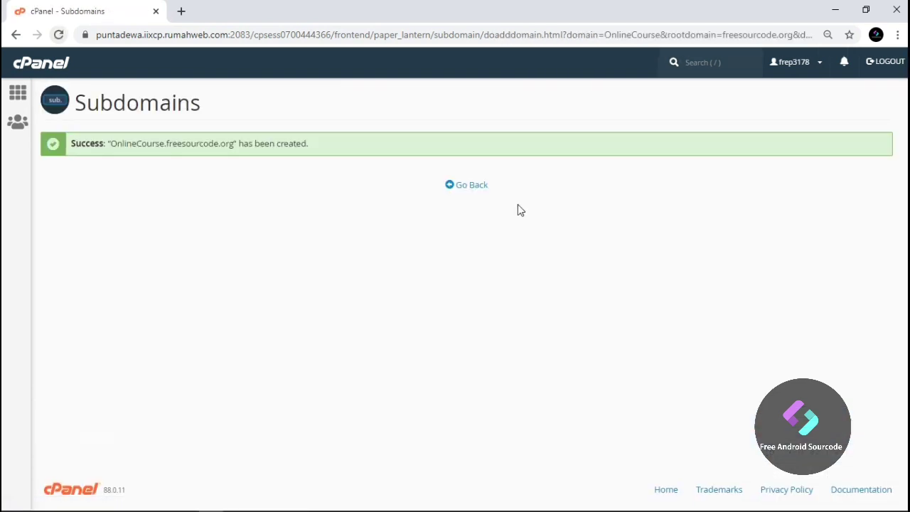
left_click(478, 188)
scroll(471, 229, "down", 1)
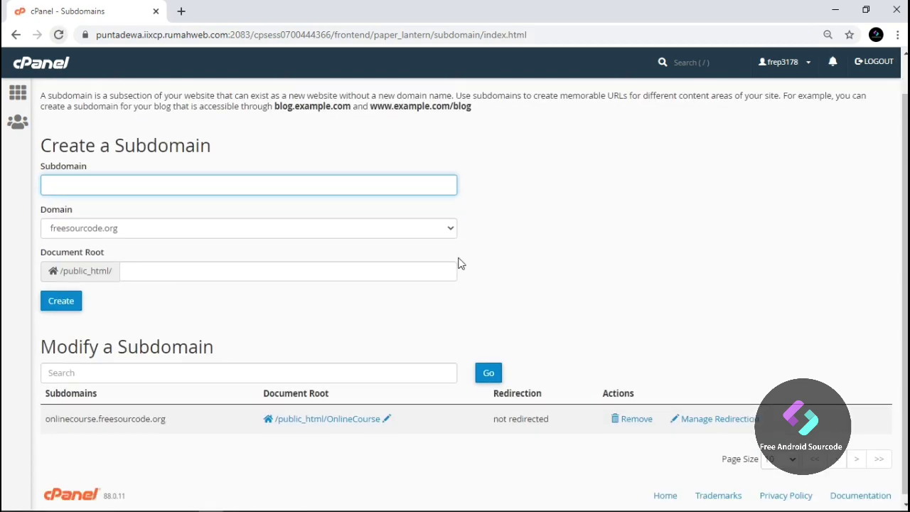
Upload Academy_4.0.zip (14.52 MB) from the codecanyon folder into /public_html/OnlineCourse
left_click(346, 415)
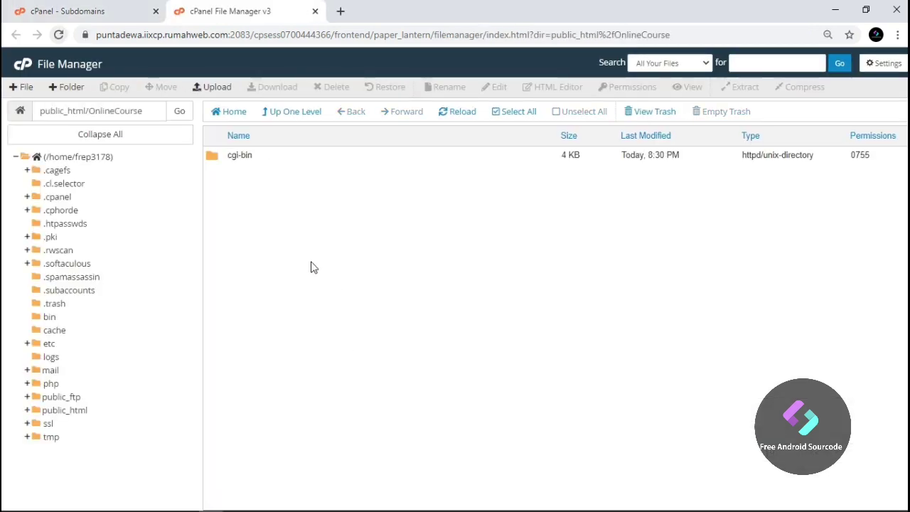
left_click(218, 86)
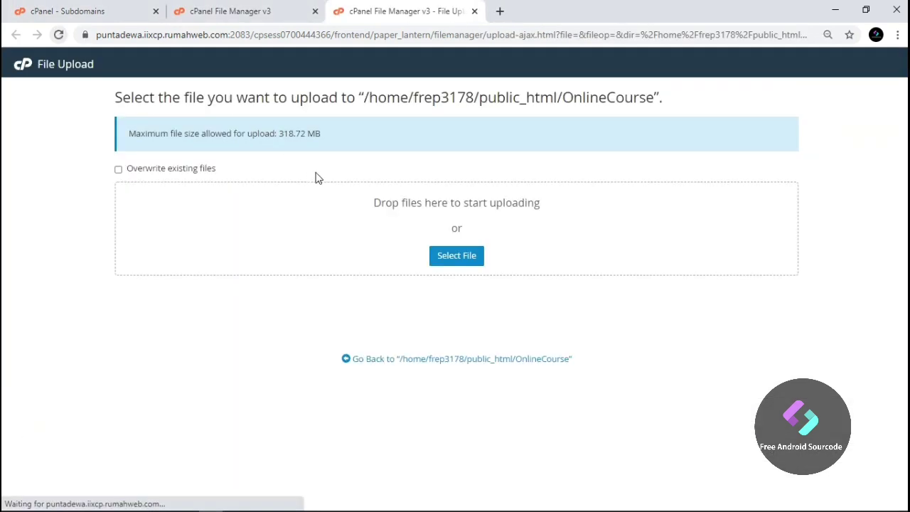
left_click(456, 256)
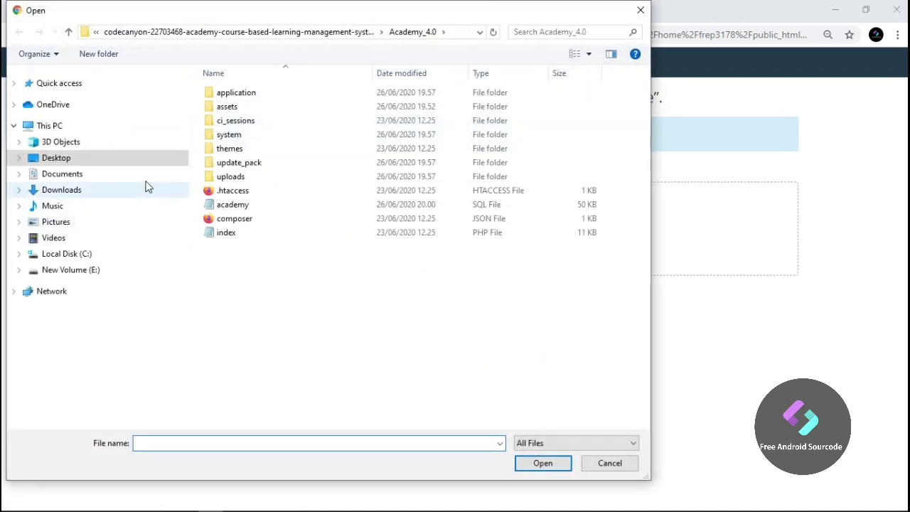
left_click(290, 32)
left_click(270, 121)
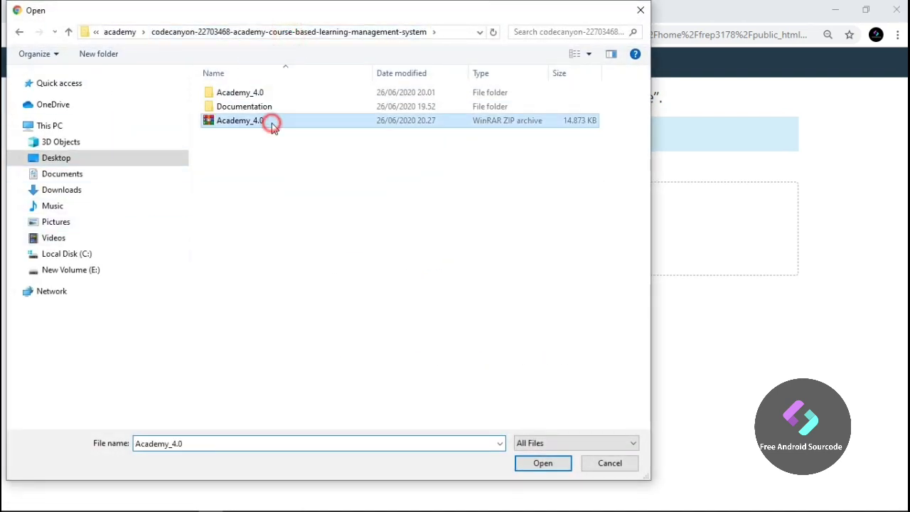
left_click(544, 464)
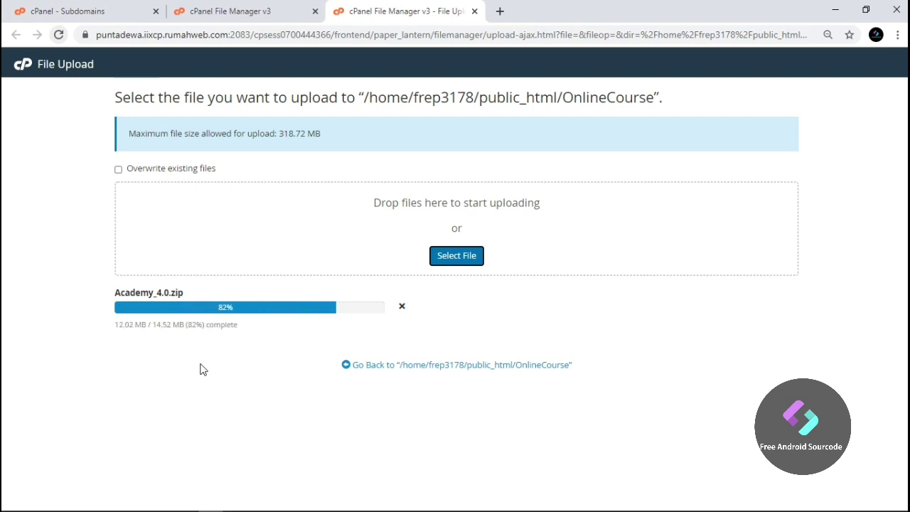
left_click(455, 368)
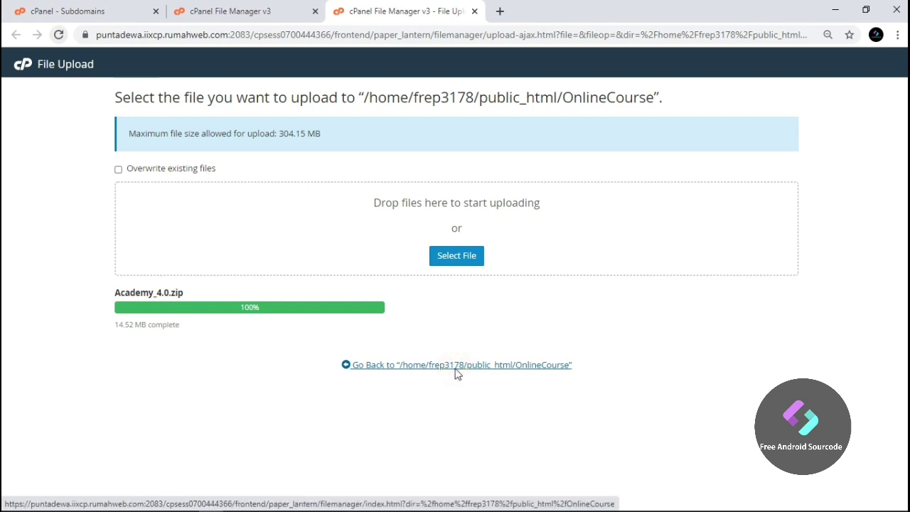
right_click(306, 199)
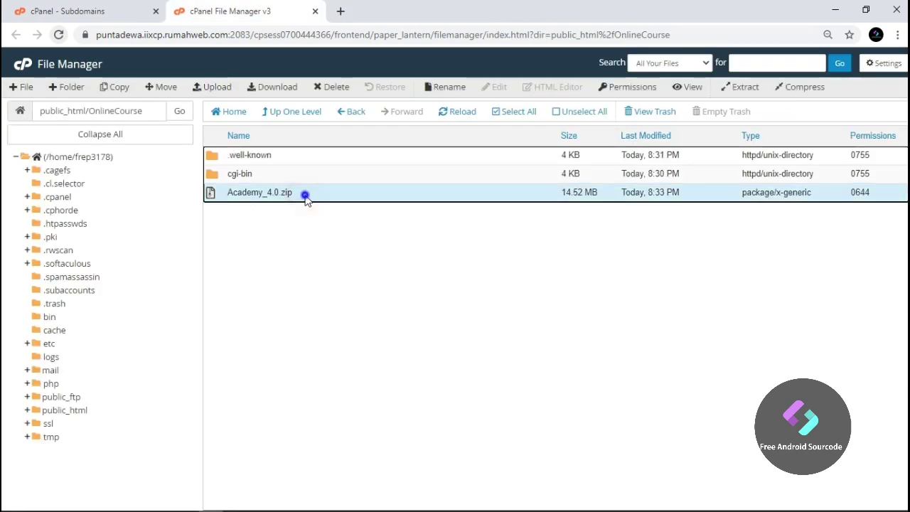
Extract Academy_4.0.zip into OnlineCourse and reload to show the Academy_4.0 folder
left_click(348, 329)
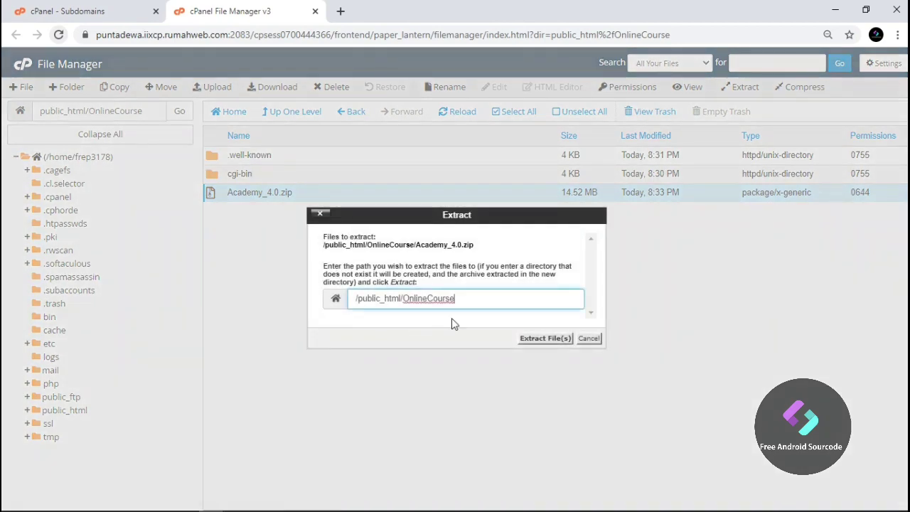
left_click(544, 338)
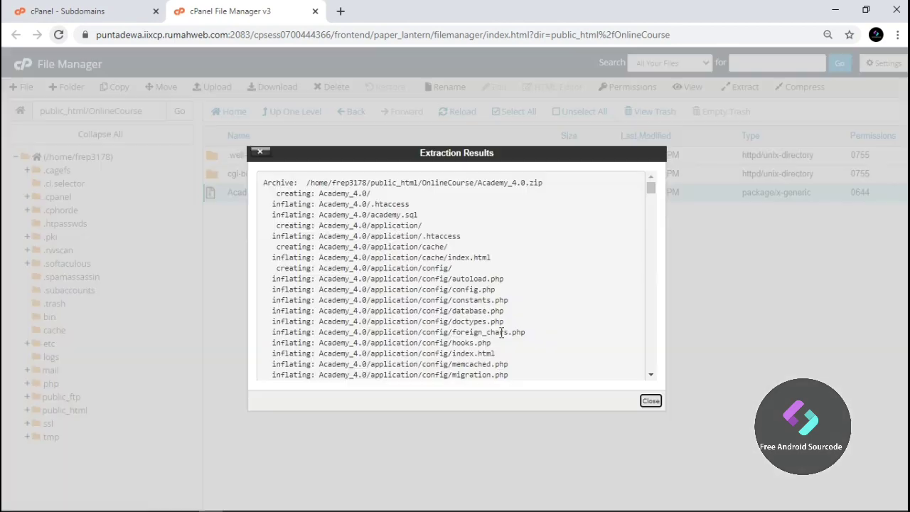
left_click(650, 401)
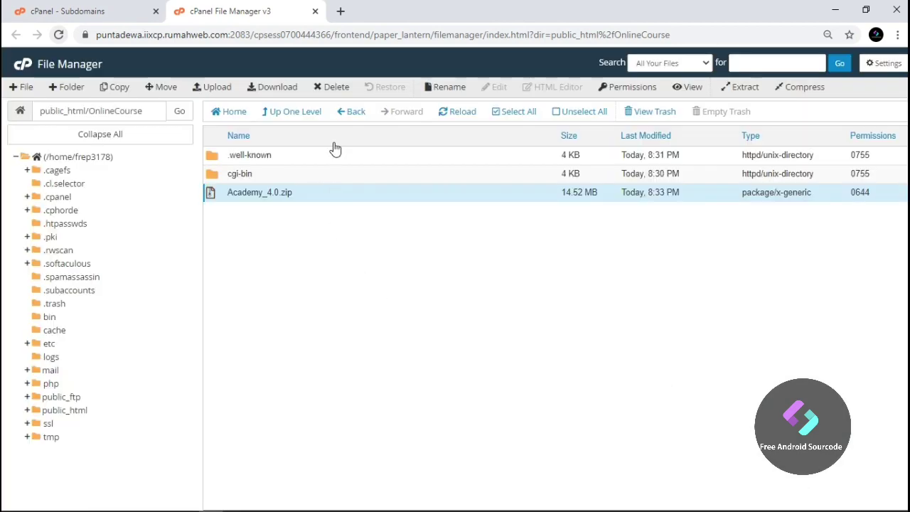
left_click(455, 112)
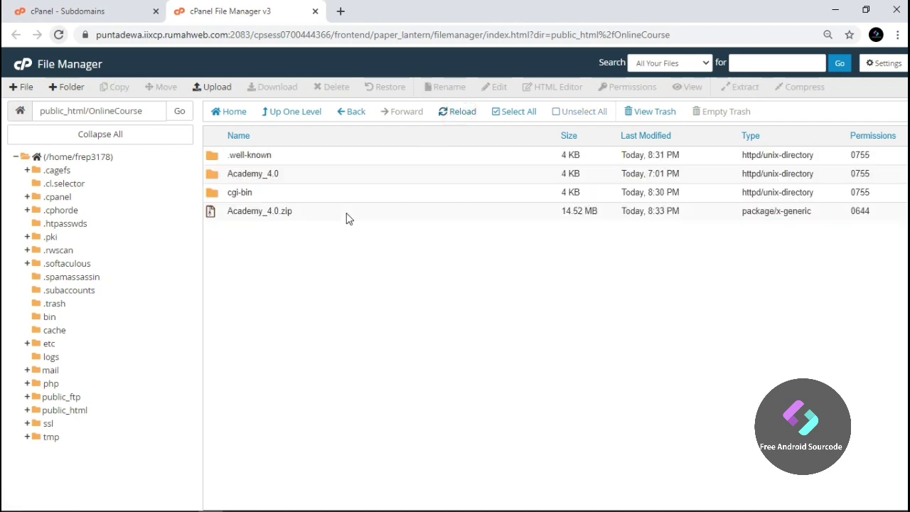
Start deleting Academy_4.0.zip permanently, skipping the trash
left_click(314, 211)
right_click(316, 211)
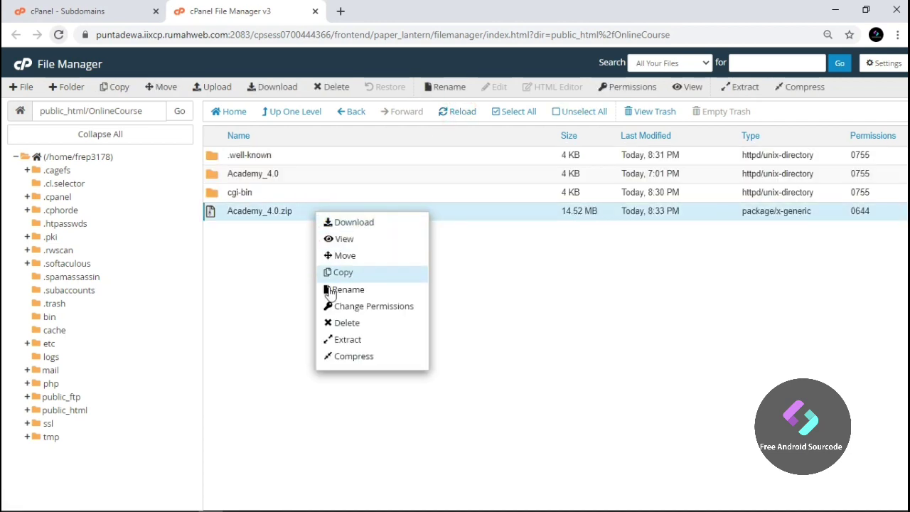
left_click(346, 322)
left_click(345, 283)
Confirm the zip deletion and move all Academy_4.0 contents into /public_html/OnlineCourse/
left_click(561, 317)
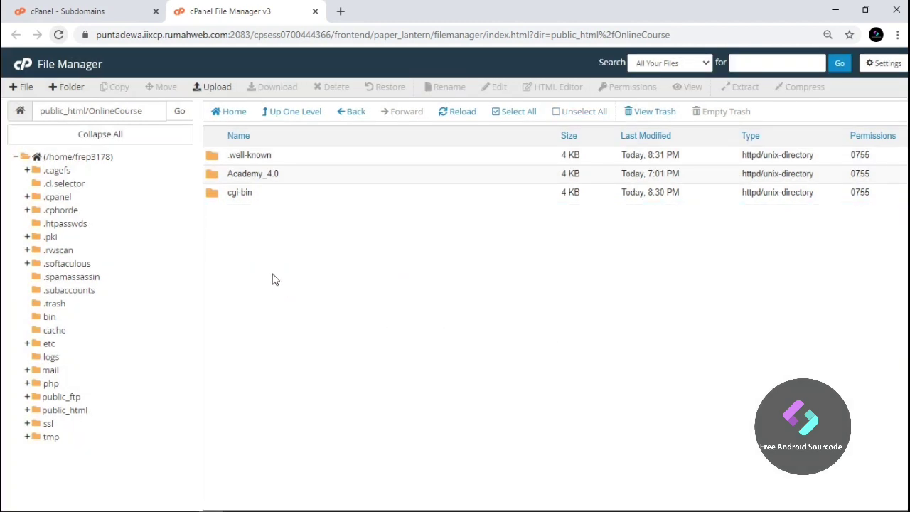
double_click(315, 175)
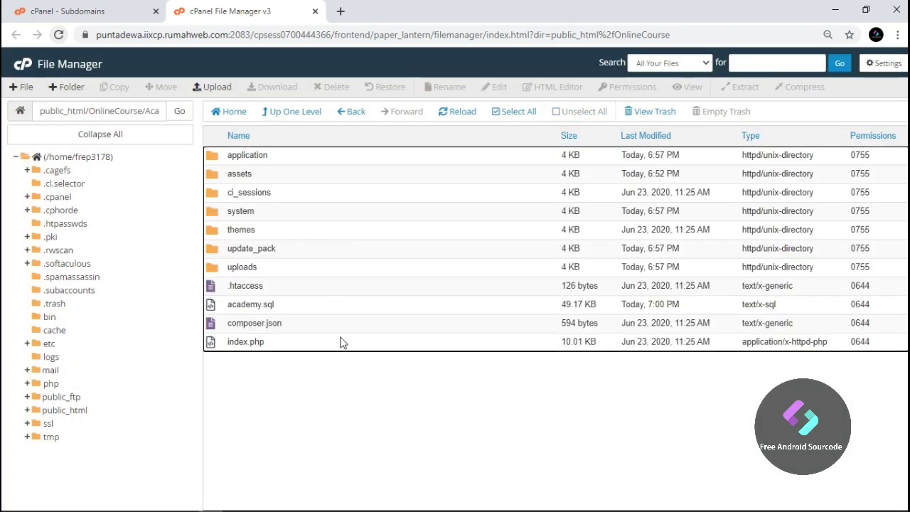
left_click(341, 346)
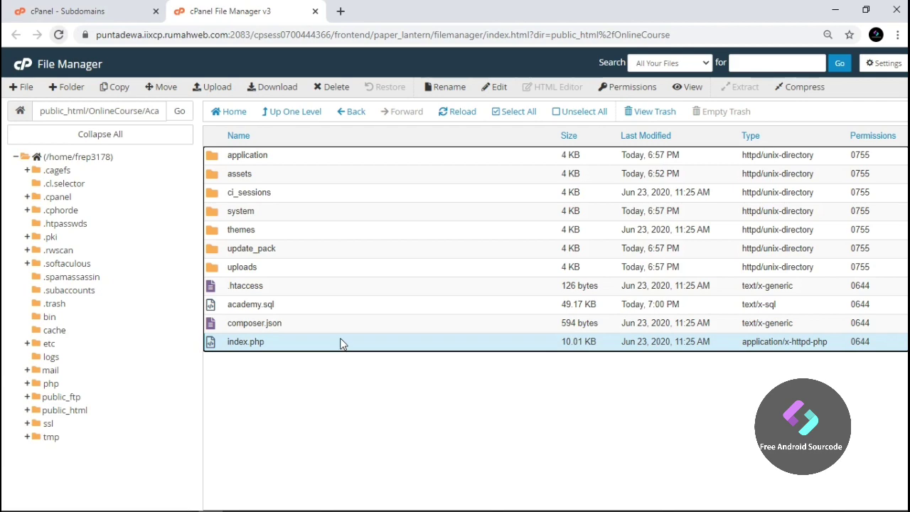
left_click(335, 159, "shift")
right_click(335, 163)
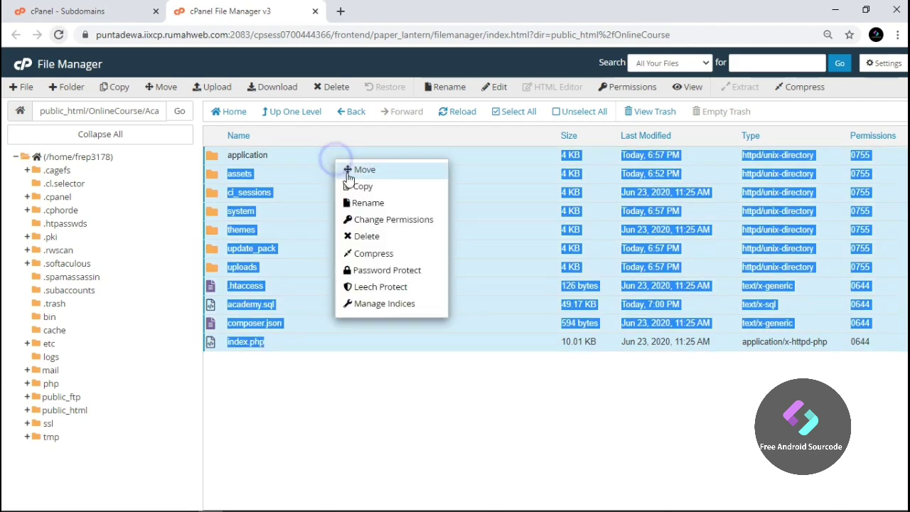
left_click(367, 175)
double_click(459, 336)
key("BackSpace")
left_click(538, 372)
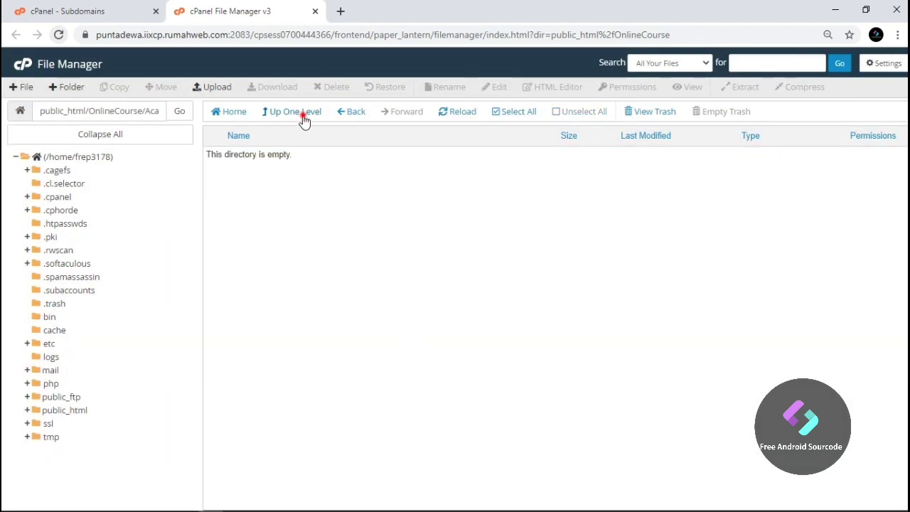
Permanently delete the emptied Academy_4.0 folder and open application/config
left_click(298, 114)
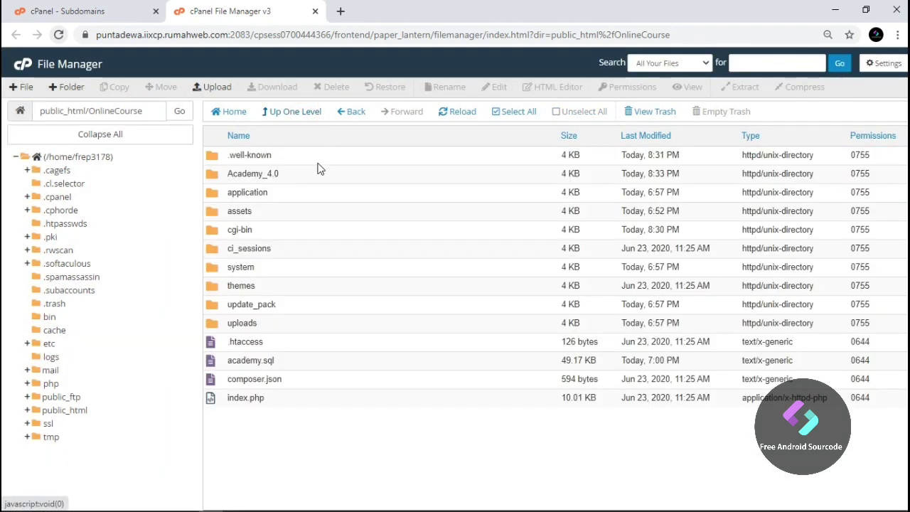
left_click(294, 174)
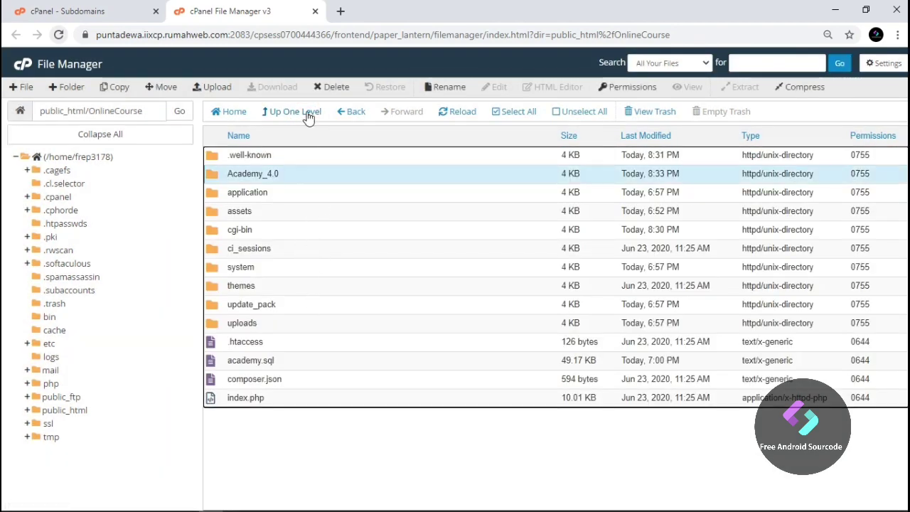
left_click(331, 86)
left_click(363, 282)
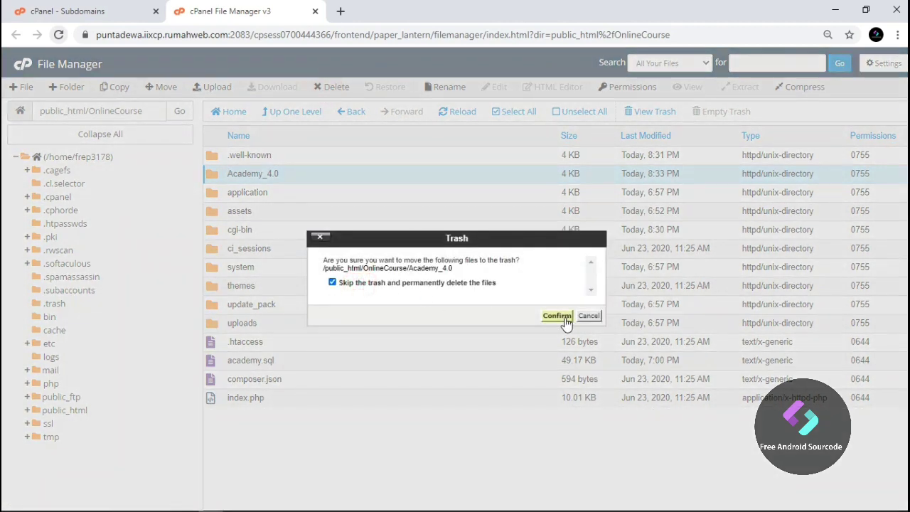
left_click(554, 315)
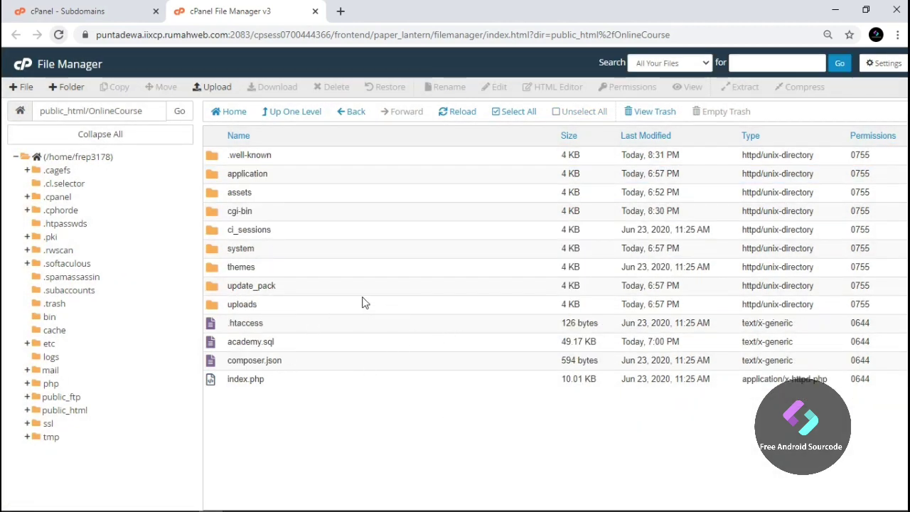
double_click(315, 177)
double_click(314, 178)
Open database.php in the code editor and replace database name kursus with the OnlineCourse database name
left_click(305, 216)
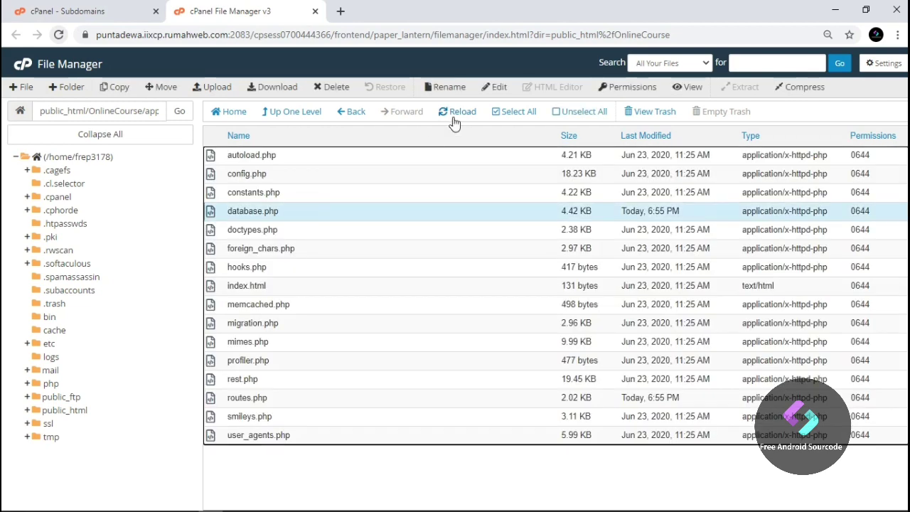
left_click(490, 88)
left_click(563, 370)
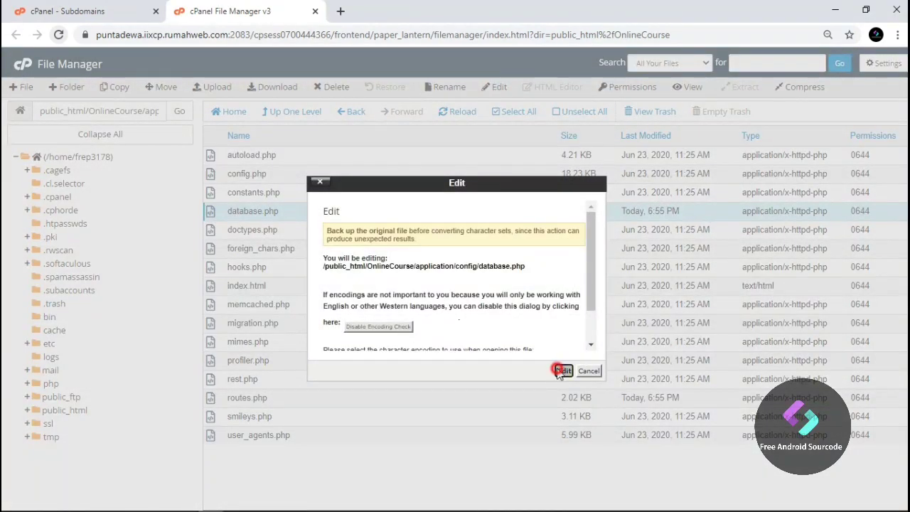
scroll(288, 357, "down", 5)
scroll(288, 357, "down", 7)
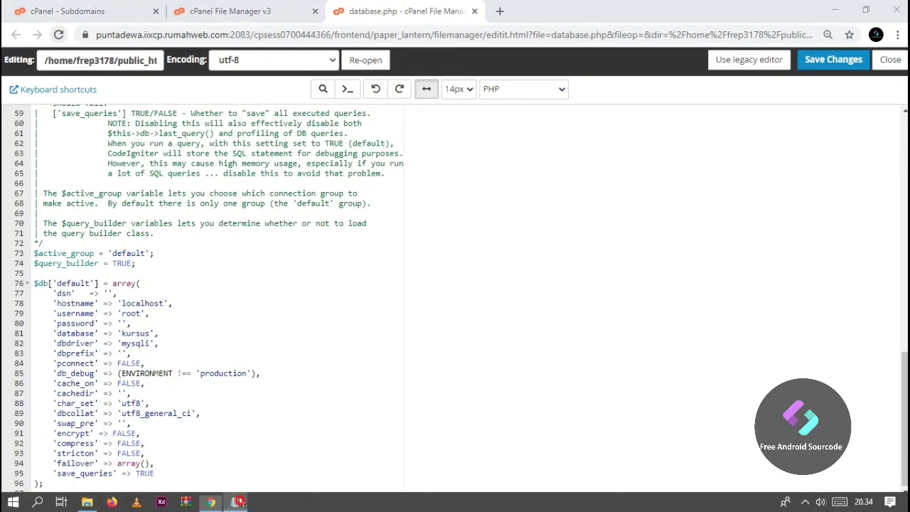
left_click(235, 502)
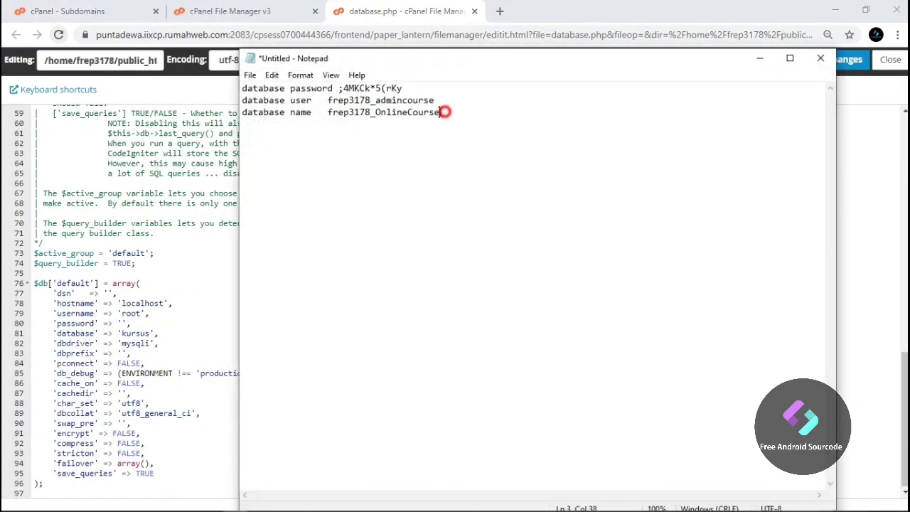
left_click_drag(444, 112, 343, 112)
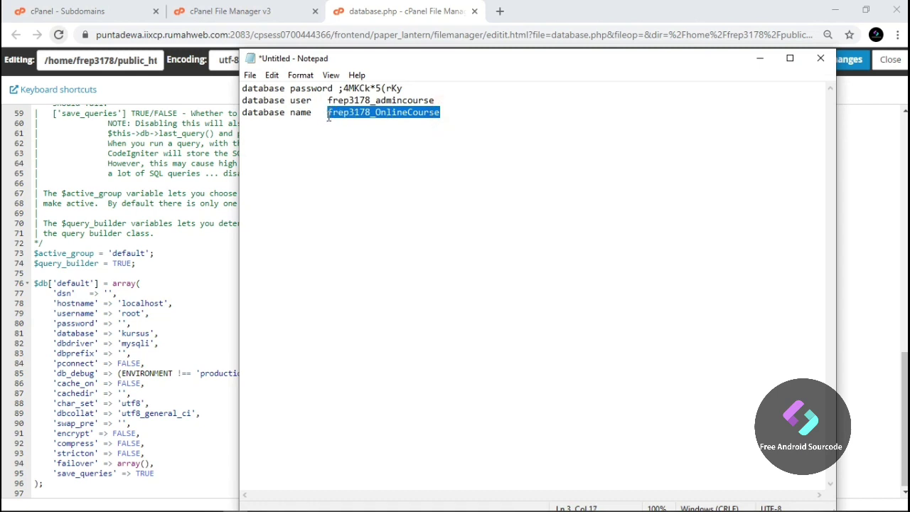
left_click(147, 340)
double_click(137, 333)
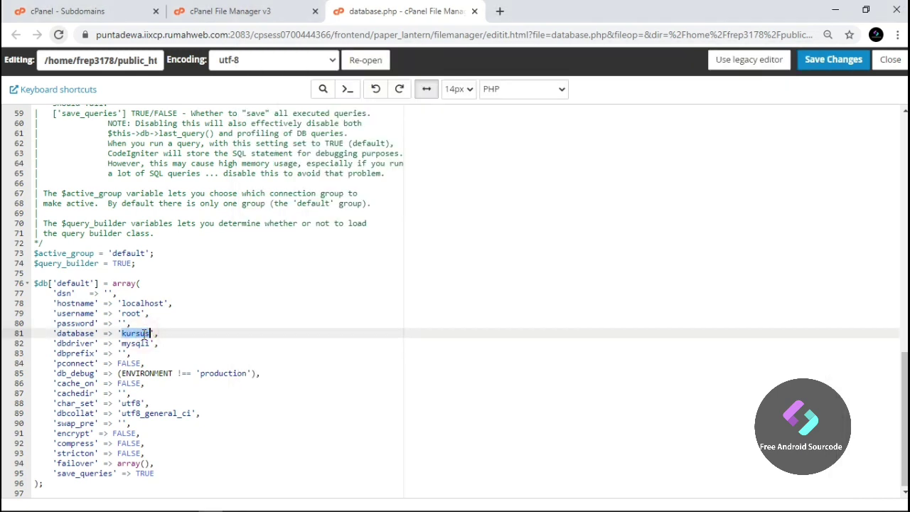
type("frep3178_OnlineCourse")
Replace username root with the database user, fill in the password, then save and close
left_click(235, 508)
double_click(372, 100)
key("ctrl+c")
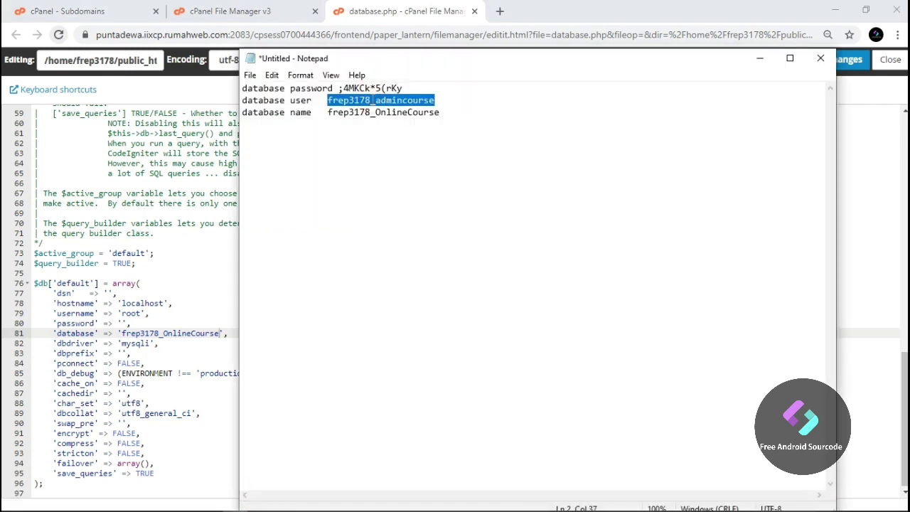
double_click(131, 313)
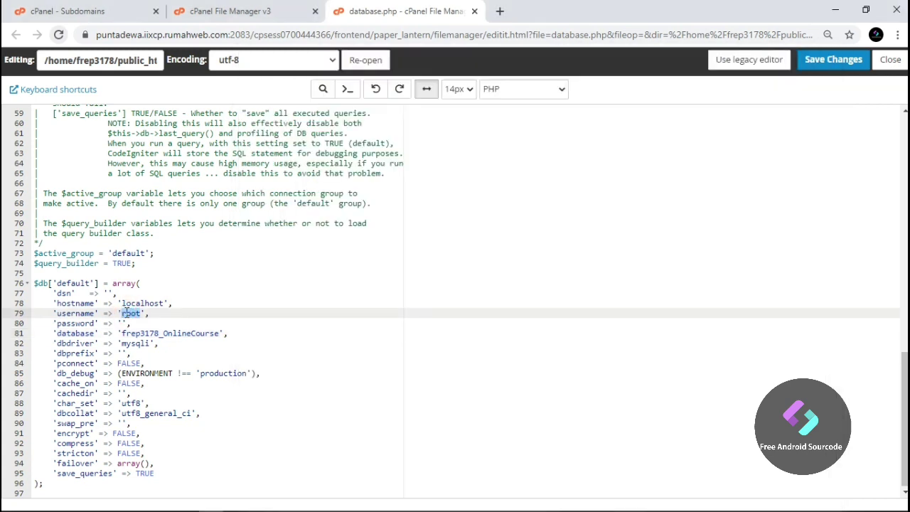
key("ctrl+v")
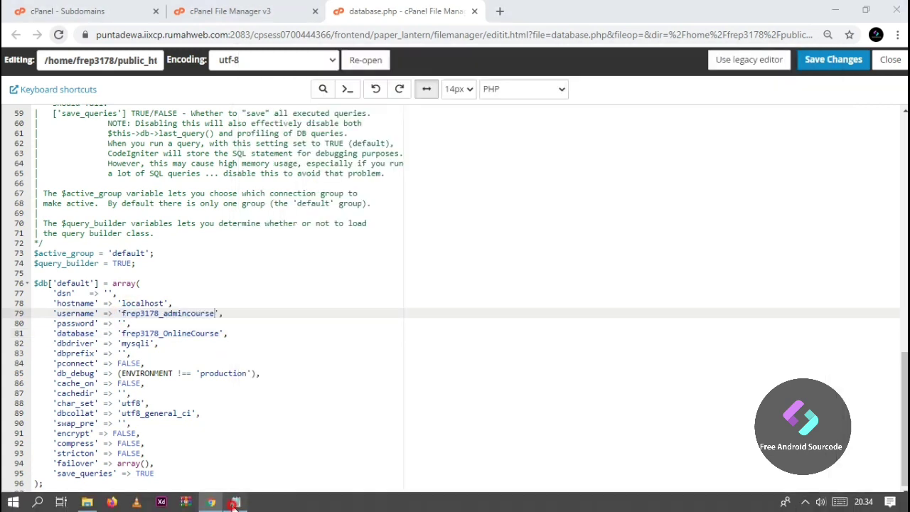
left_click(235, 502)
left_click_drag(369, 89, 338, 88)
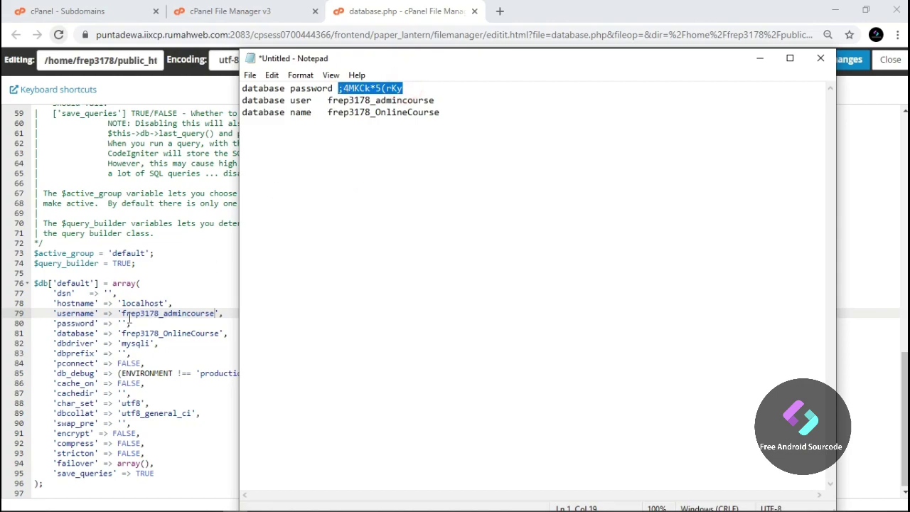
left_click(121, 323)
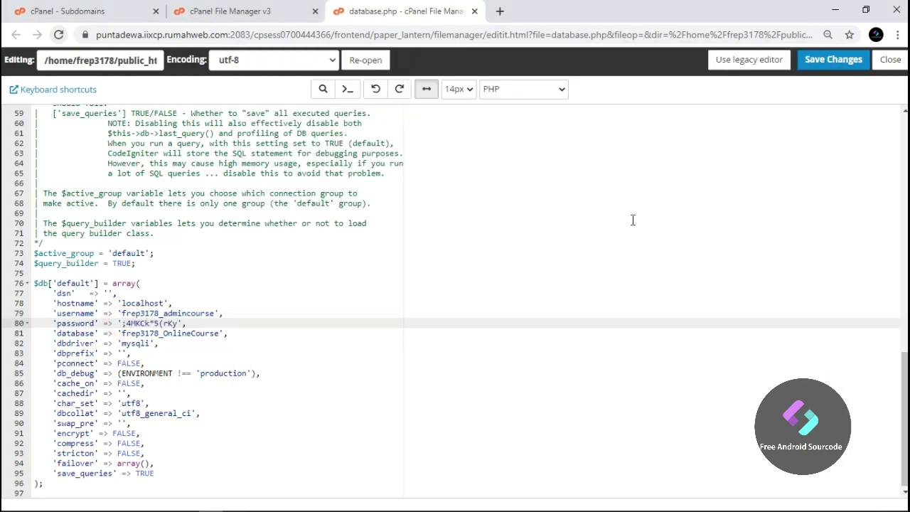
left_click(833, 59)
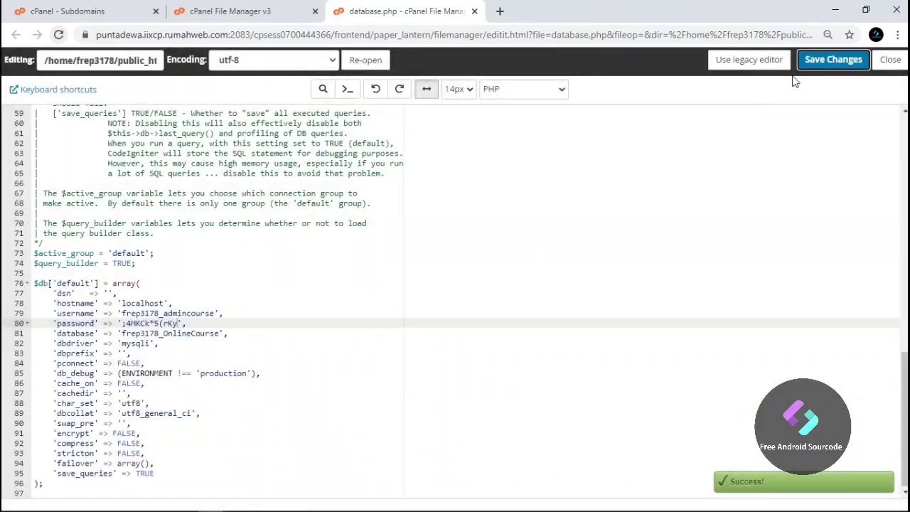
left_click(890, 60)
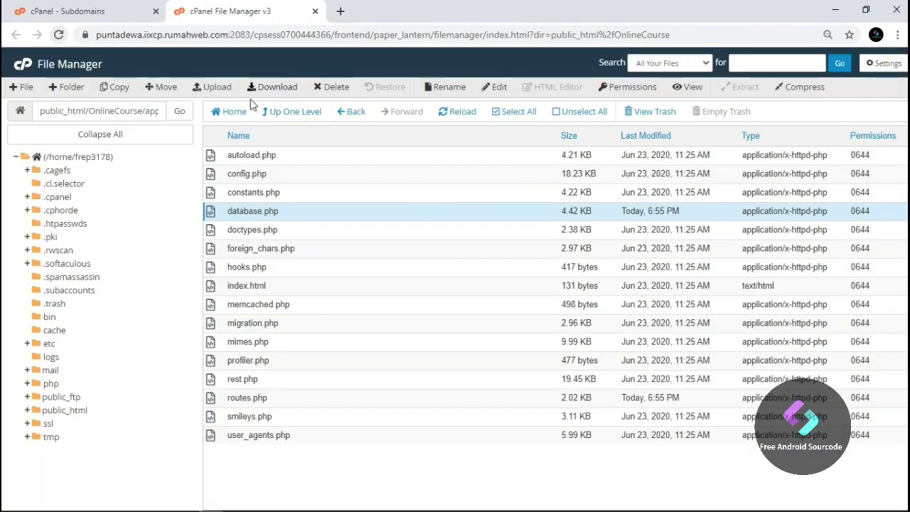
Open onlinecourse.freesourcecode.org from the Subdomains list in a new tab and close the File Manager tab
left_click(107, 11)
left_click_drag(181, 419, 49, 412)
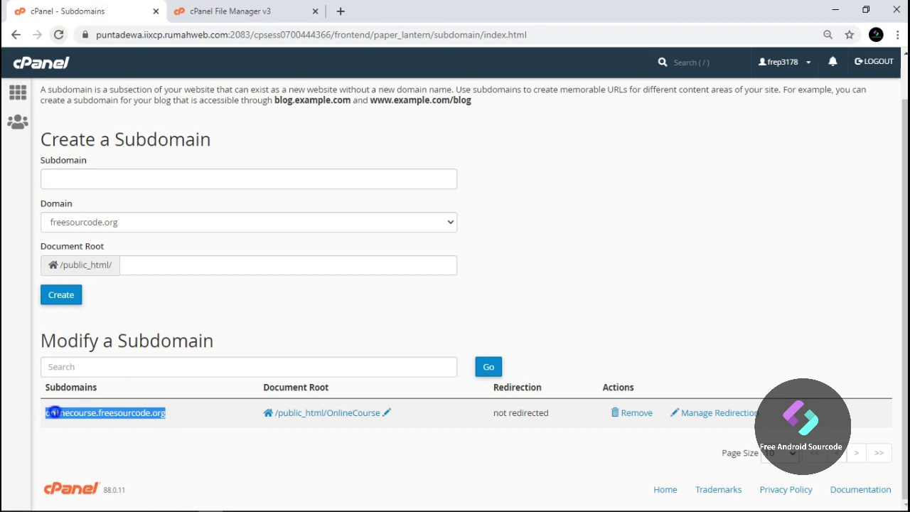
right_click(55, 413)
left_click(100, 436)
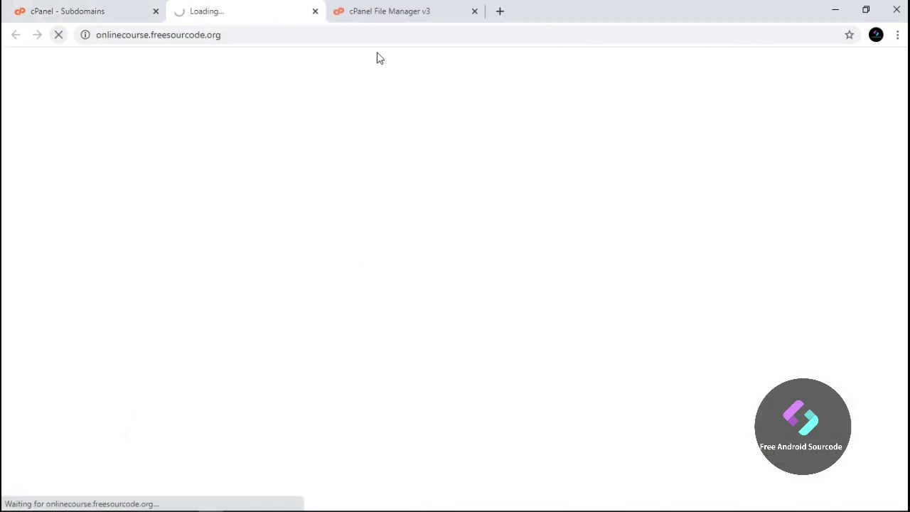
left_click(383, 11)
left_click(474, 11)
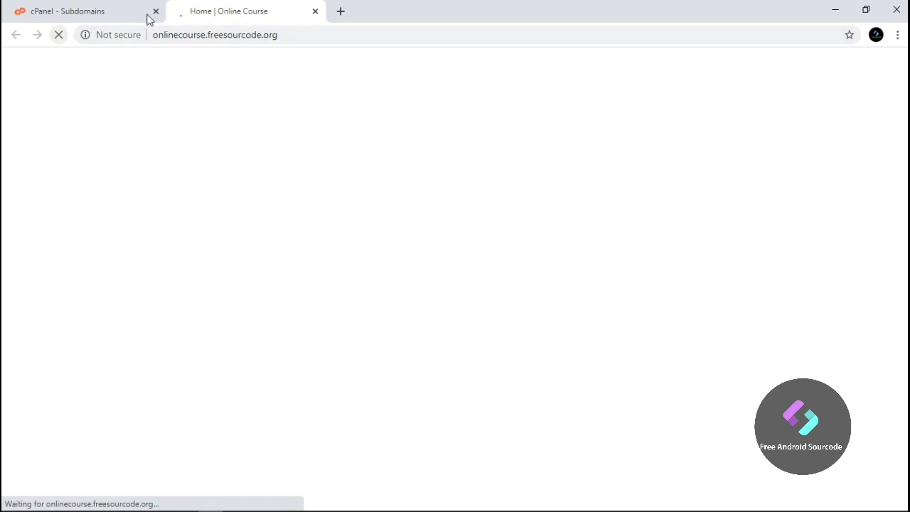
left_click(105, 10)
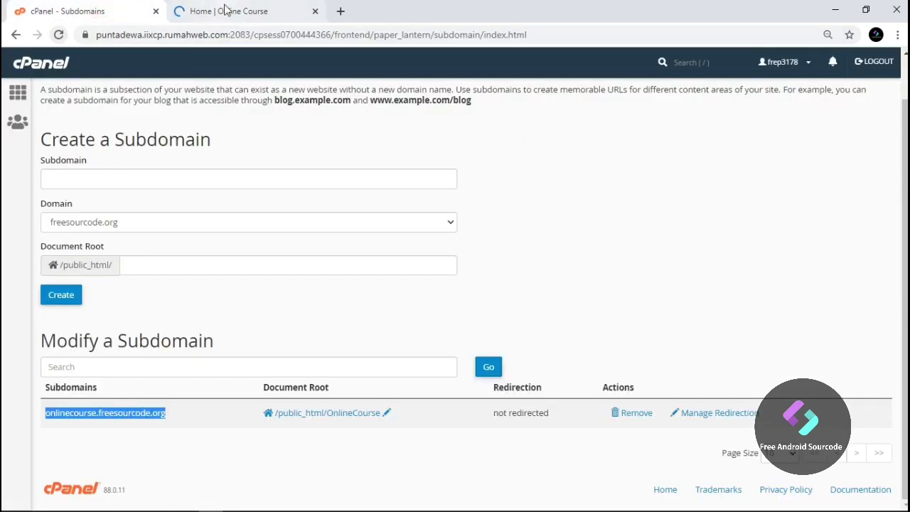
left_click(224, 10)
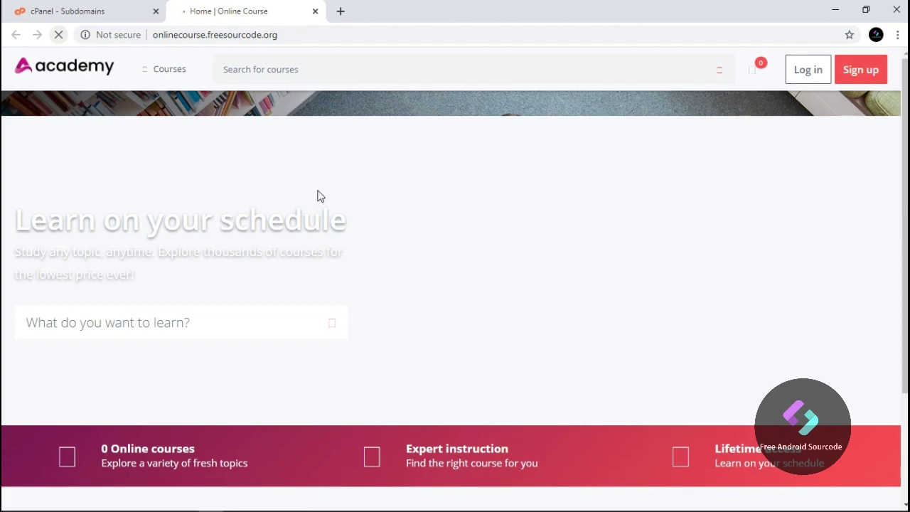
Accept the Academy LMS cookie notice
scroll(319, 197, "down", 2)
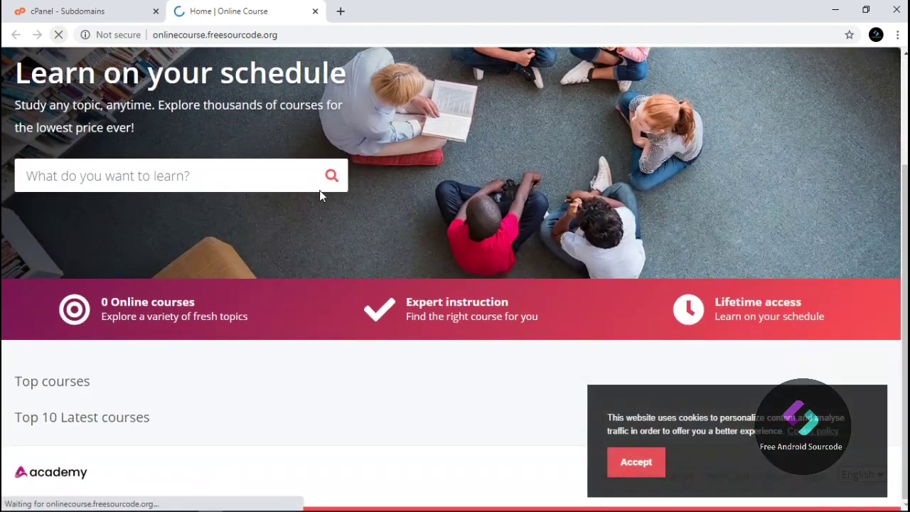
left_click(622, 459)
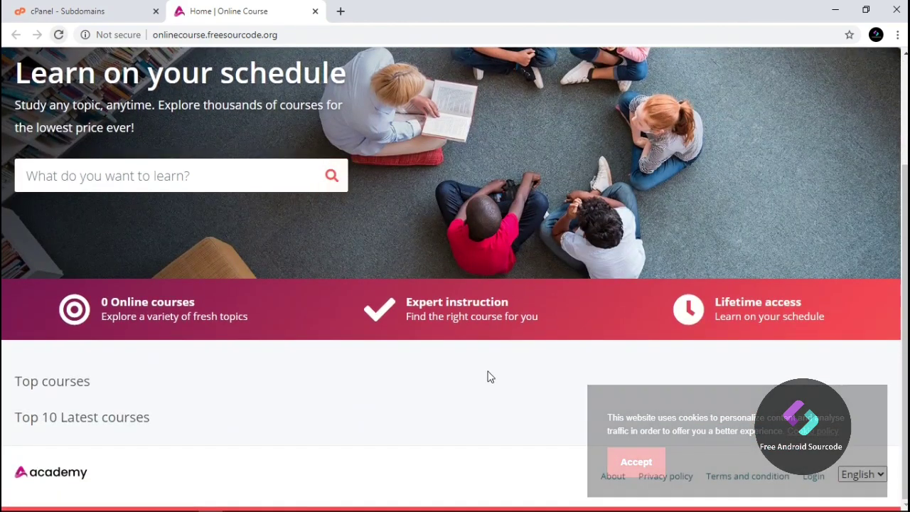
scroll(489, 377, "up", 2)
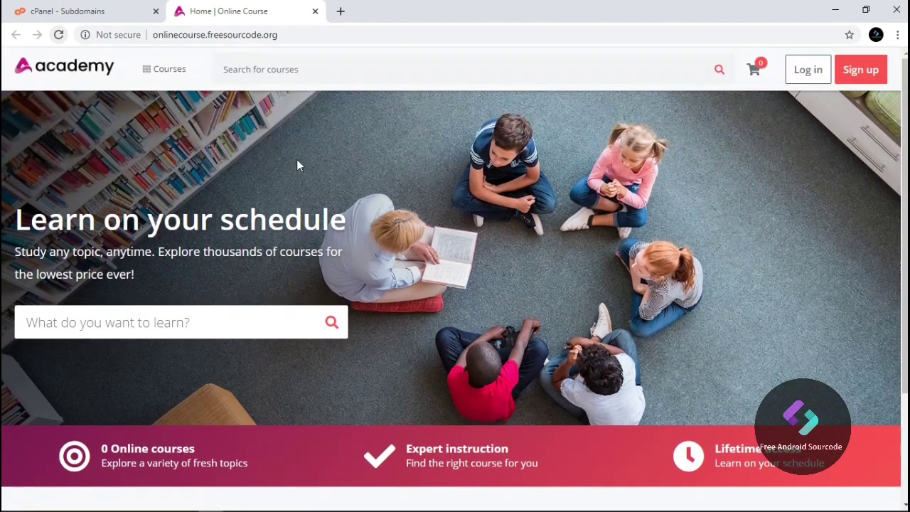
On the login page, fill in the saved admin e-mail and start typing the password
left_click(811, 71)
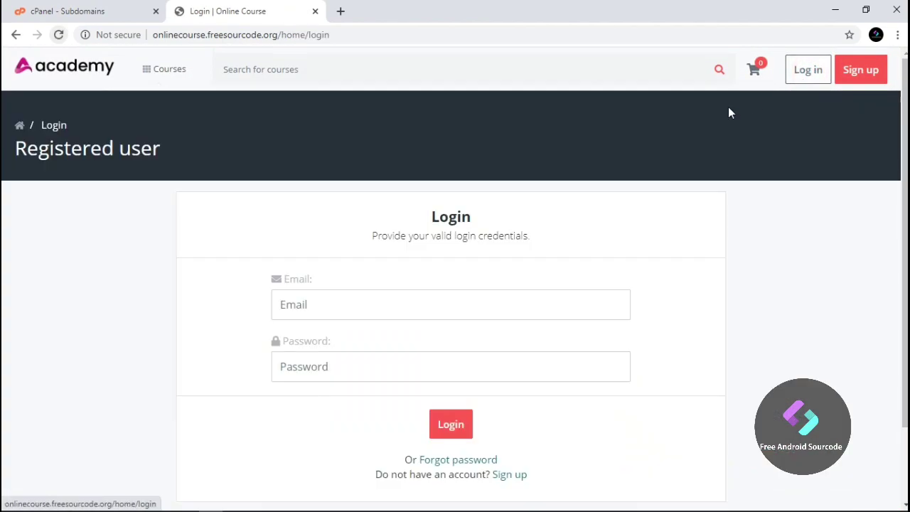
left_click(353, 305)
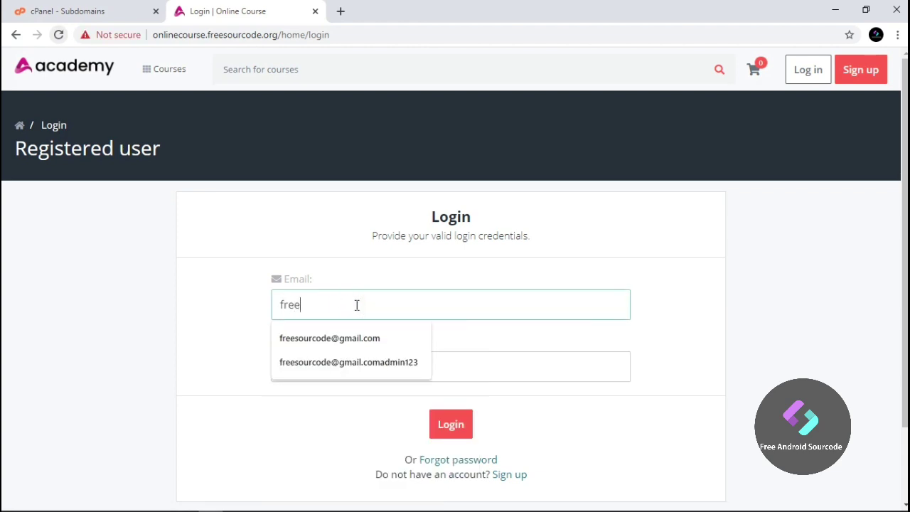
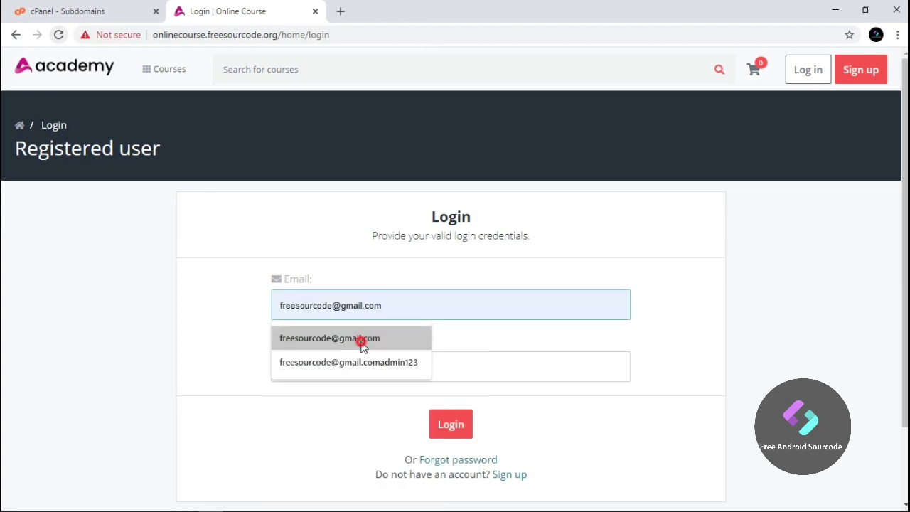
left_click(361, 340)
left_click(345, 375)
type("a")
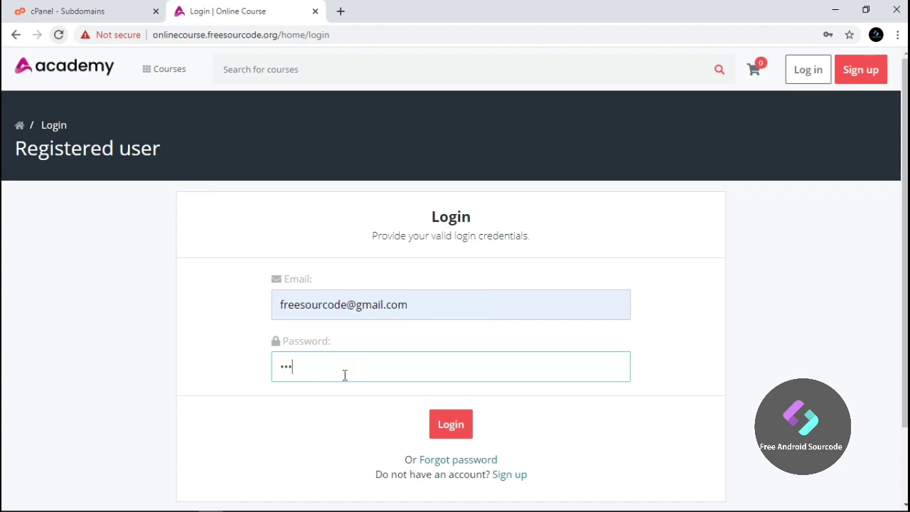
Log in to the admin panel and let the browser remember the password
left_click(437, 424)
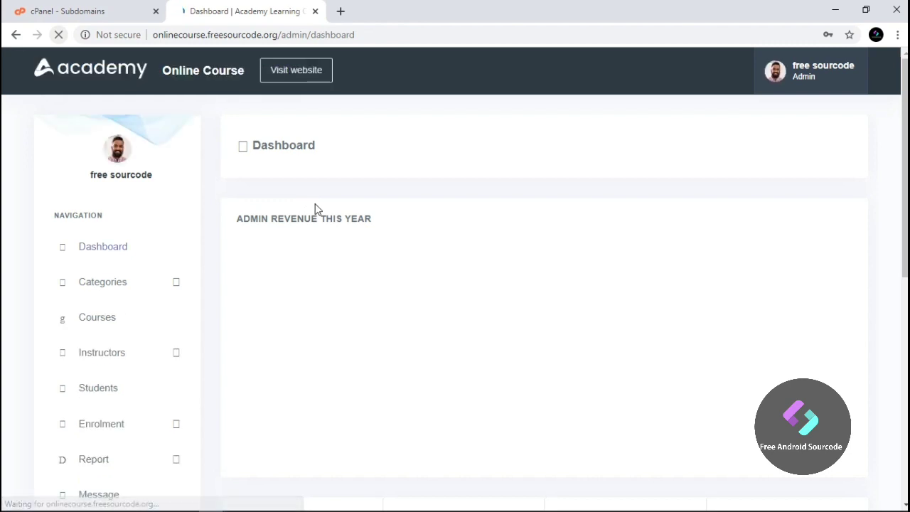
scroll(530, 192, "down", 1)
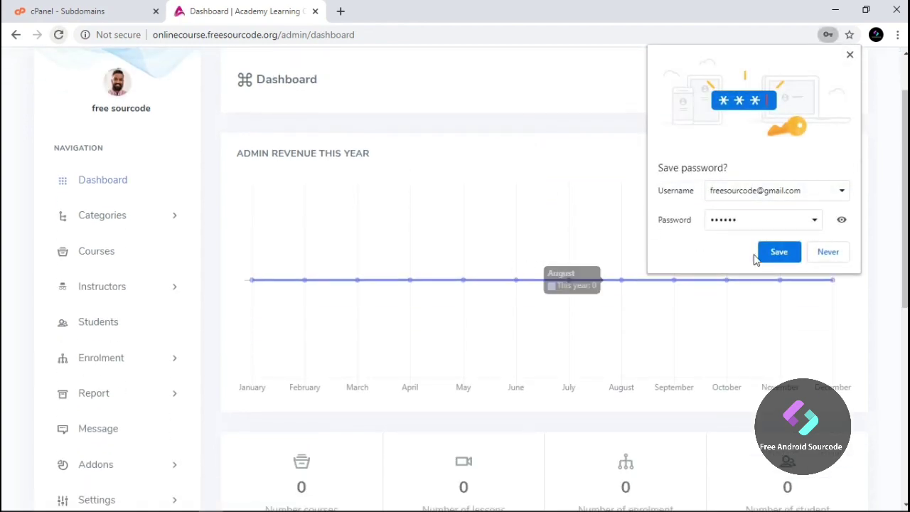
left_click(781, 255)
scroll(782, 261, "down", 6)
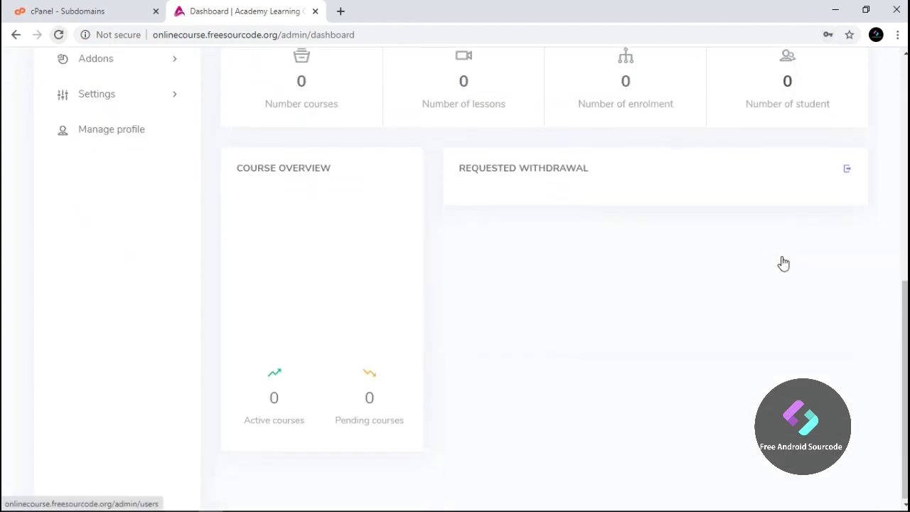
scroll(374, 319, "up", 7)
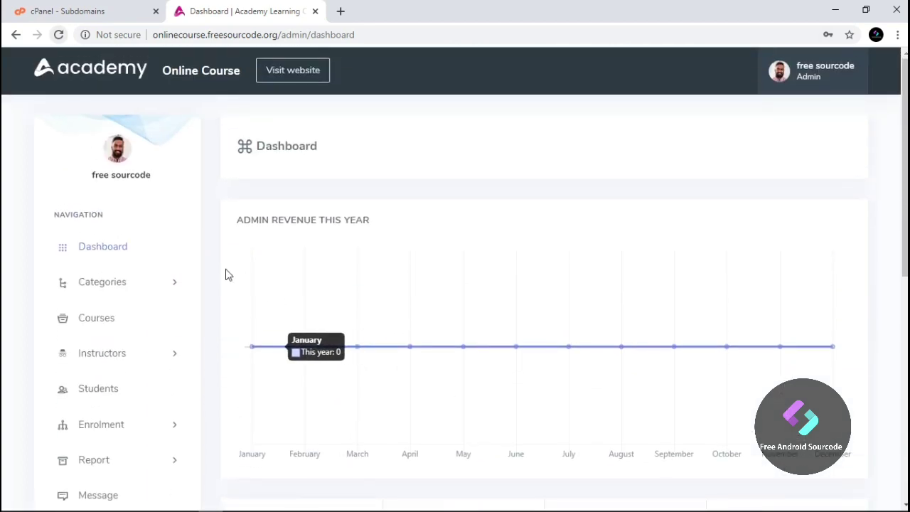
Look through the Courses, Instructors and Students admin pages, then return to the dashboard
left_click(128, 281)
scroll(163, 284, "down", 3)
left_click(116, 169)
scroll(199, 223, "down", 2)
left_click(107, 233)
left_click(123, 262)
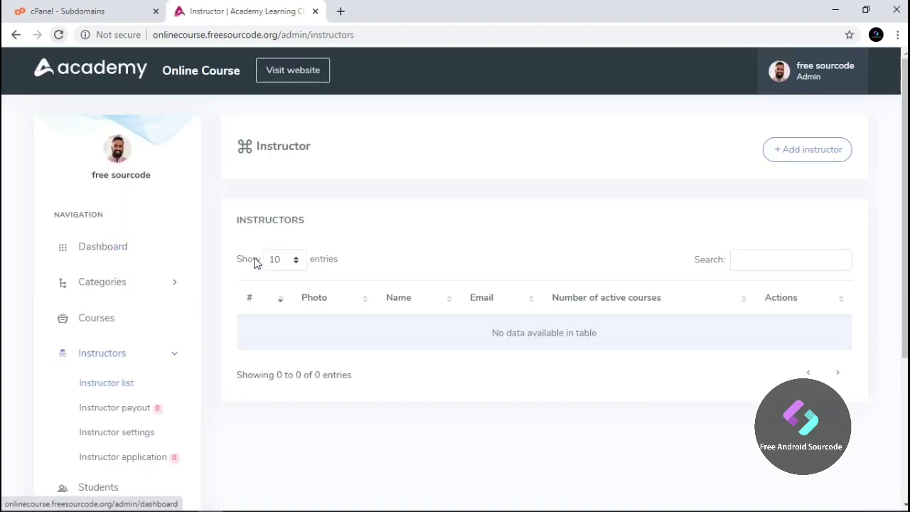
scroll(435, 242, "down", 3)
scroll(156, 270, "up", 3)
scroll(142, 272, "down", 3)
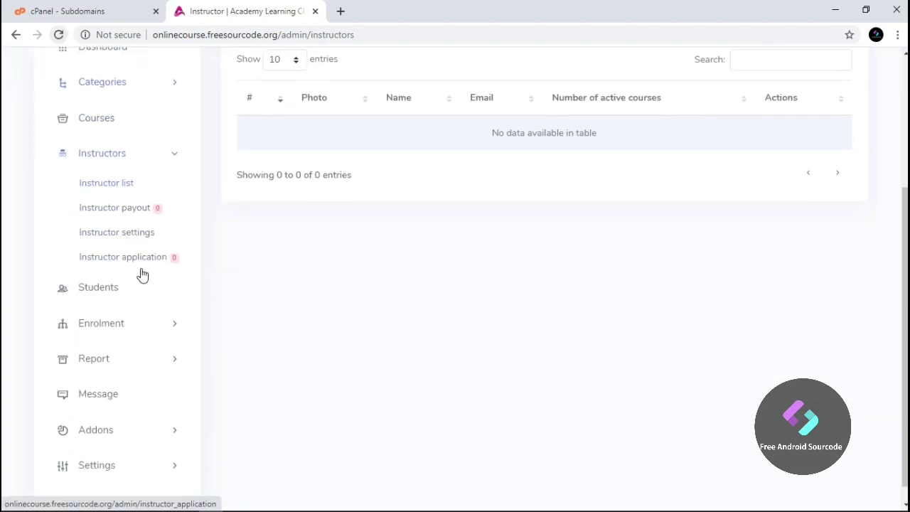
left_click(117, 295)
scroll(250, 294, "down", 2)
scroll(250, 295, "up", 2)
left_click(111, 249)
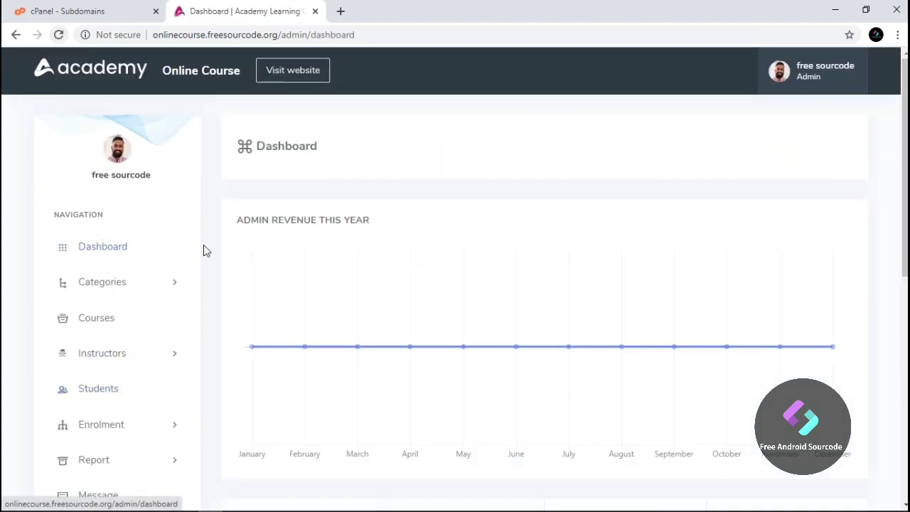
scroll(192, 231, "down", 1)
scroll(193, 235, "up", 1)
From Courses > Categories, start a new category titled 'Web Developer'
left_click(111, 317)
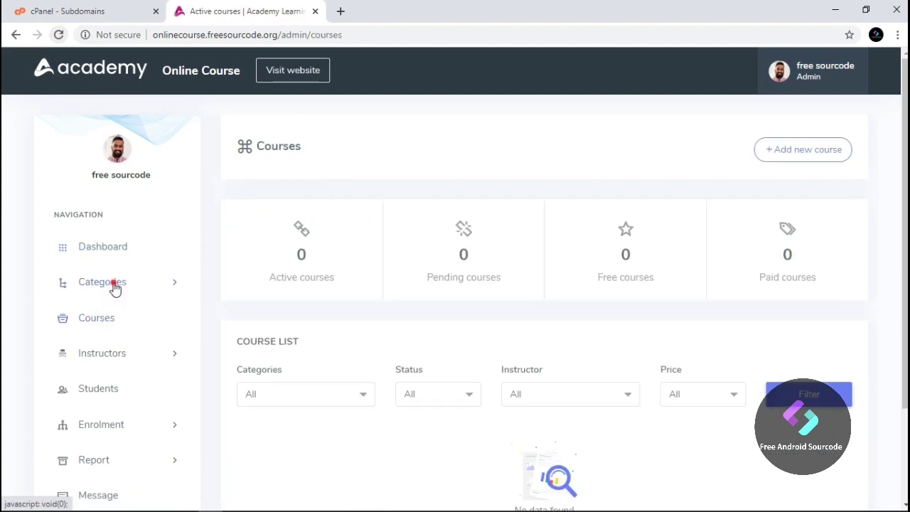
left_click(115, 286)
left_click(116, 315)
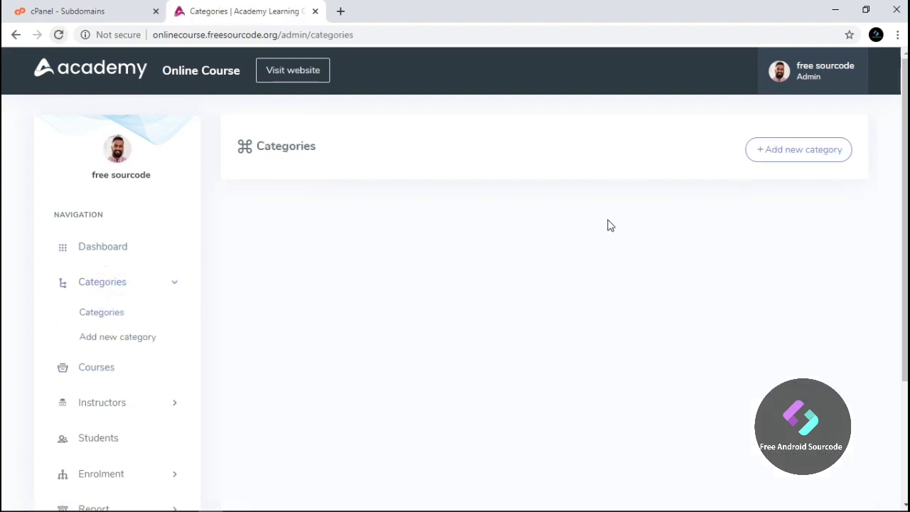
left_click(786, 162)
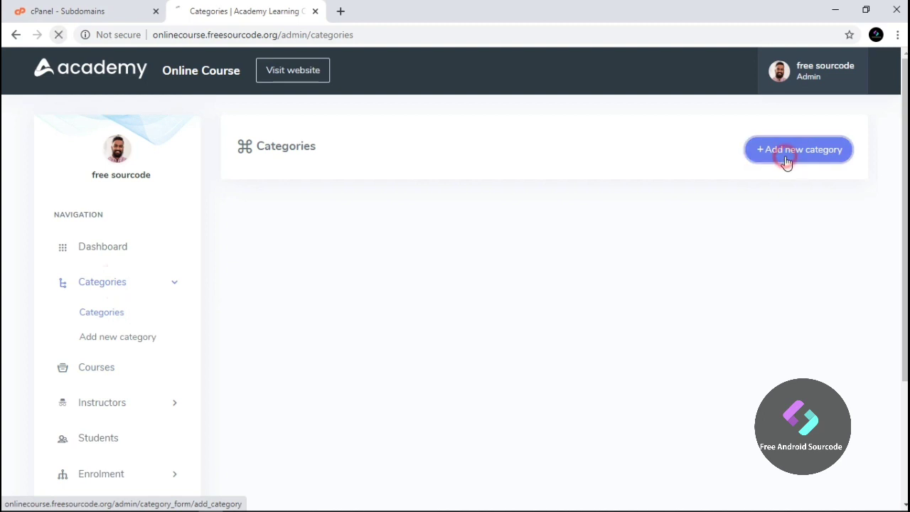
scroll(473, 249, "down", 2)
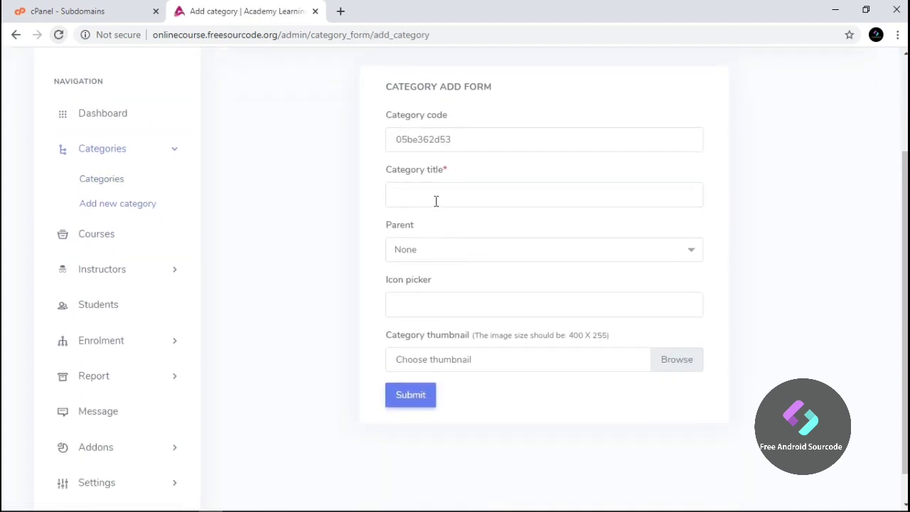
left_click(436, 201)
type("Web Developer")
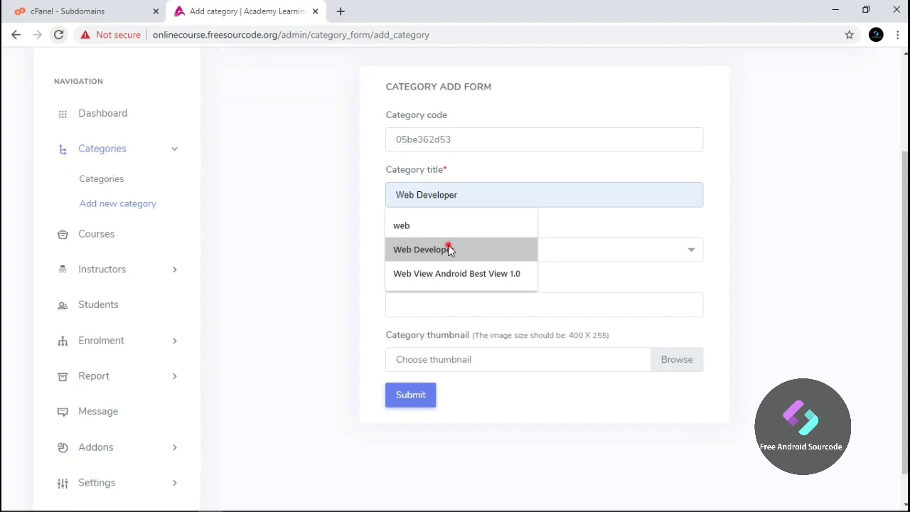
left_click(446, 249)
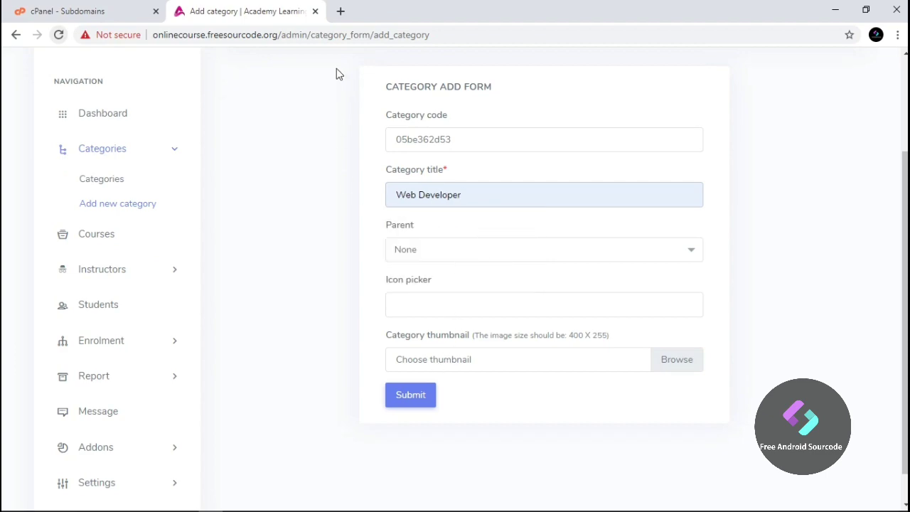
left_click(343, 11)
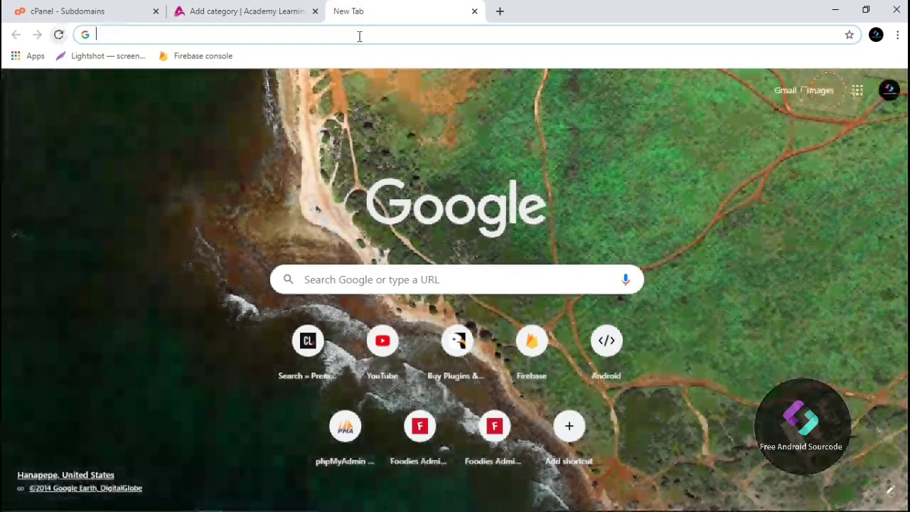
Search Google for 'people and computer' and show the image results
type("peo")
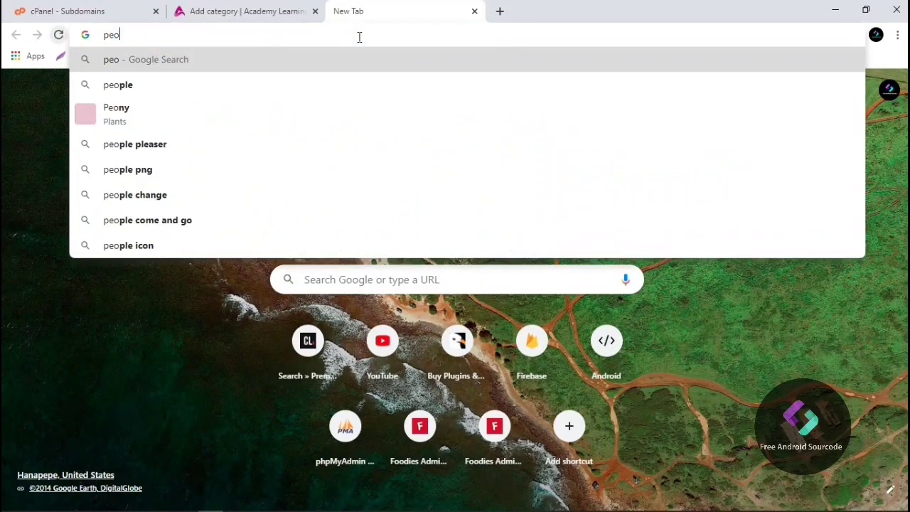
type("ple and ")
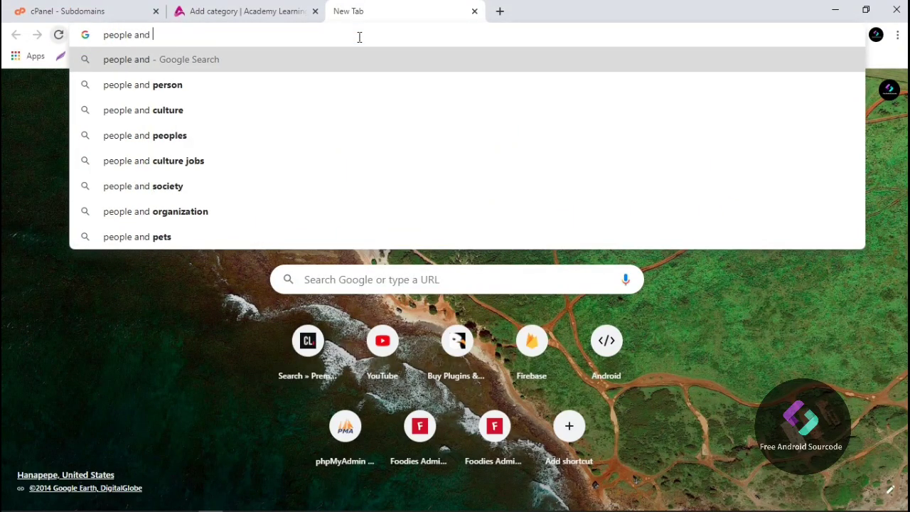
type("computer")
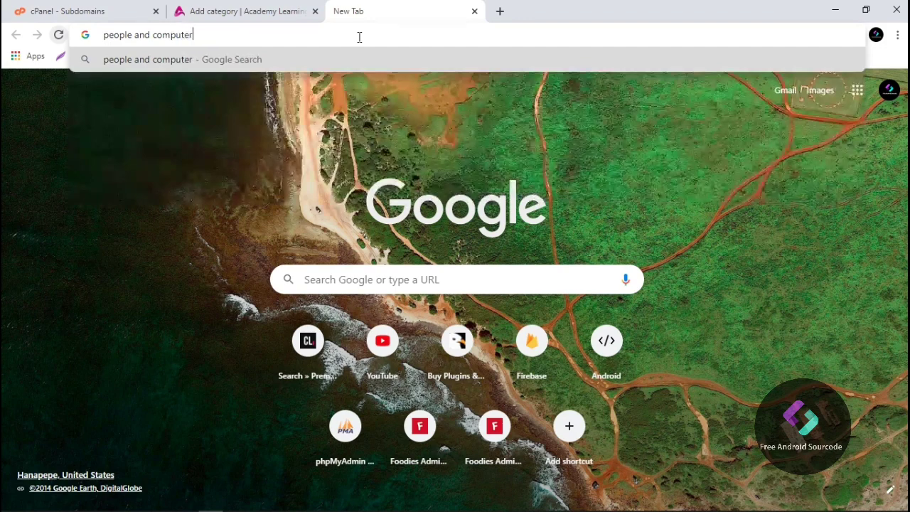
key("Return")
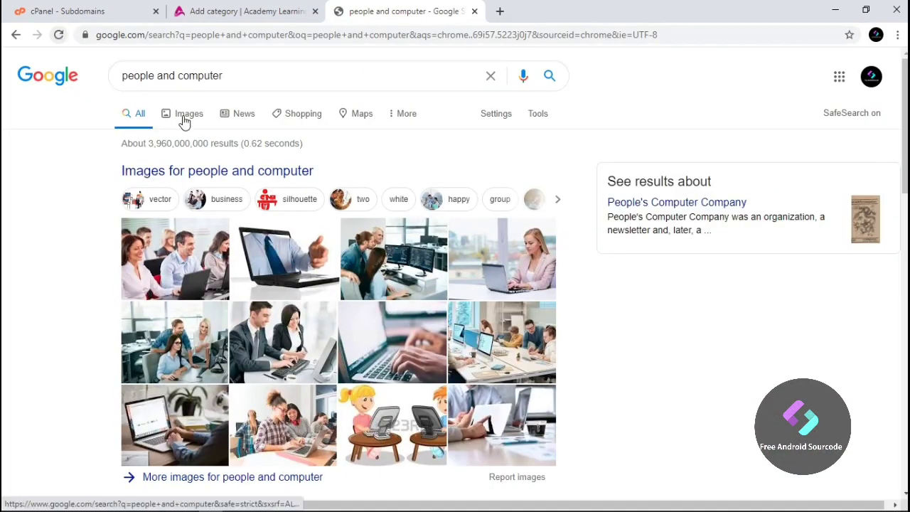
scroll(283, 330, "down", 3)
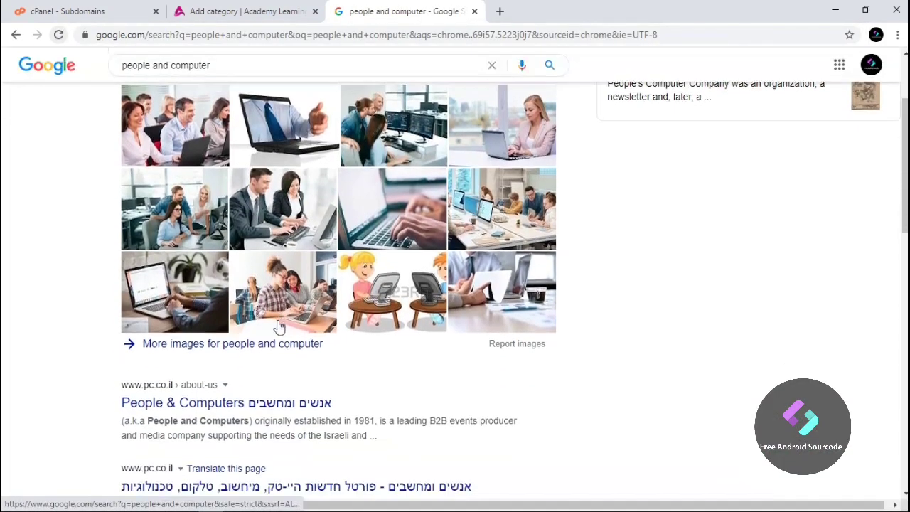
left_click(279, 236)
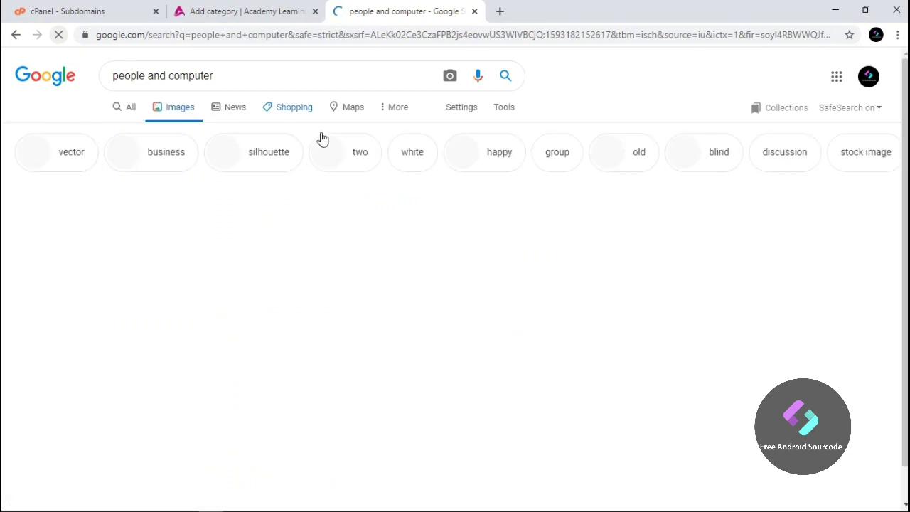
Save the first business-people photo to the Desktop
left_click(100, 242)
right_click(94, 261)
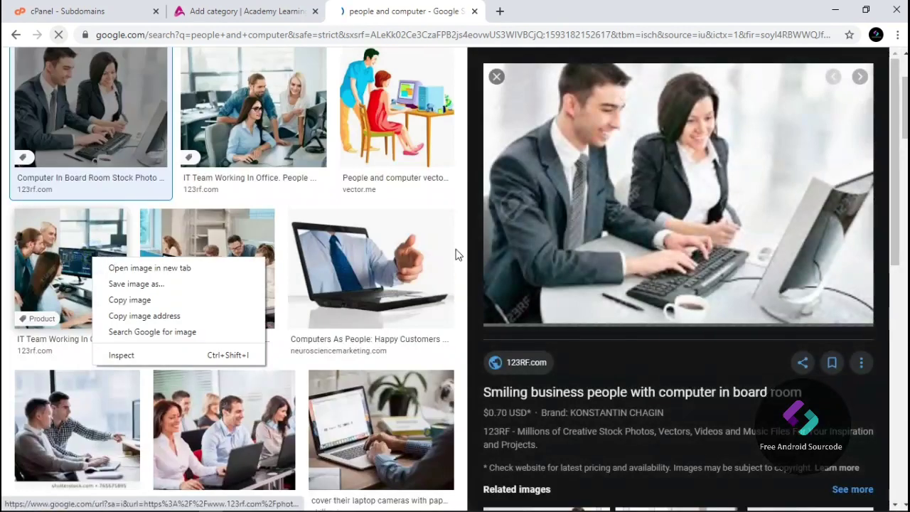
right_click(632, 221)
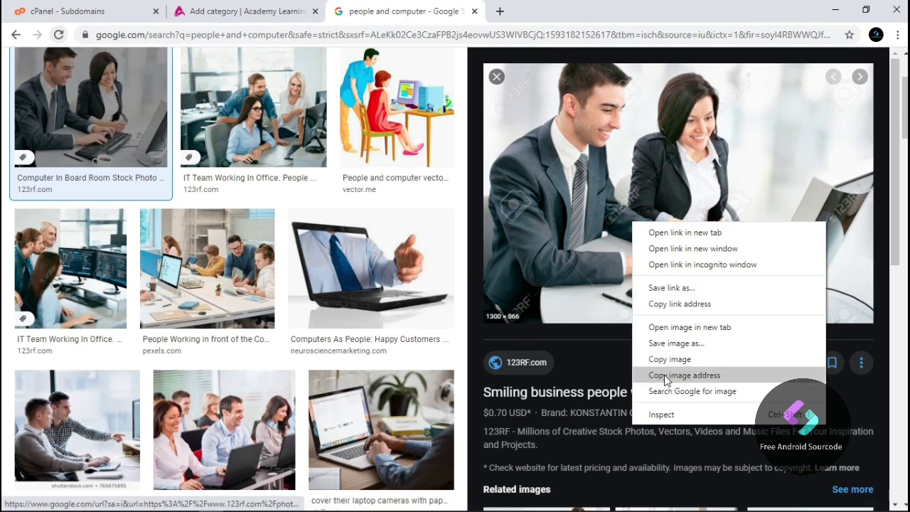
left_click(675, 344)
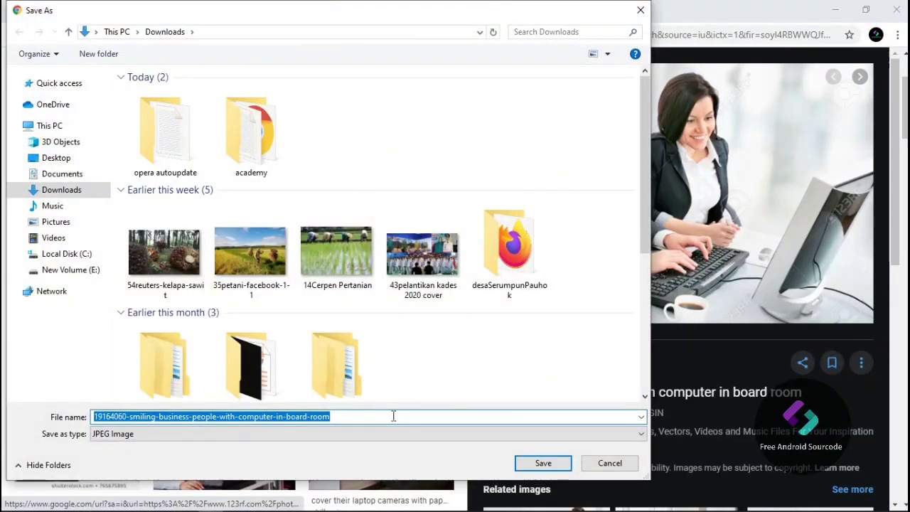
left_click(45, 158)
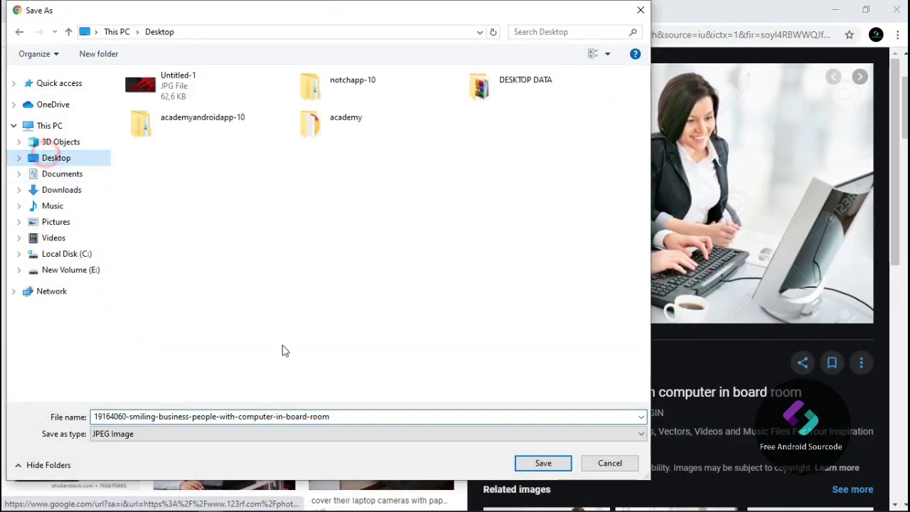
left_click(534, 463)
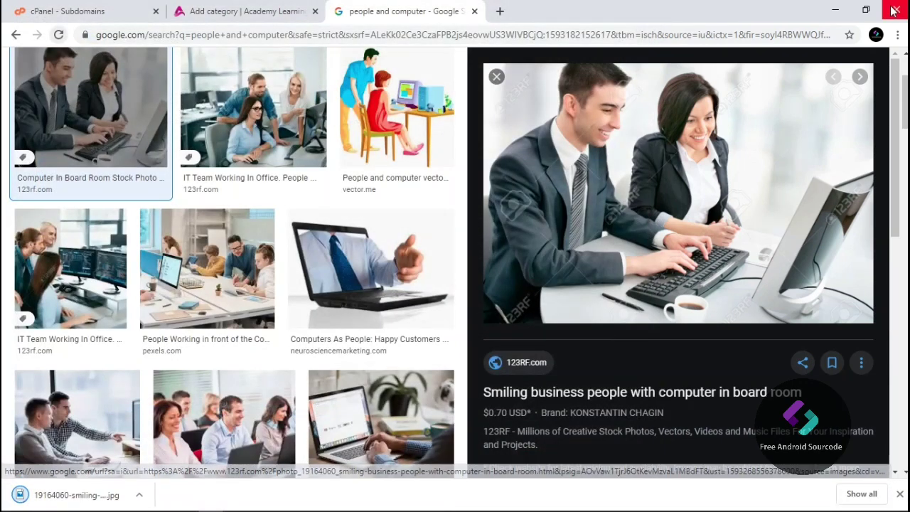
Attach the downloaded business-people photo from the Desktop as the category thumbnail
left_click(476, 14)
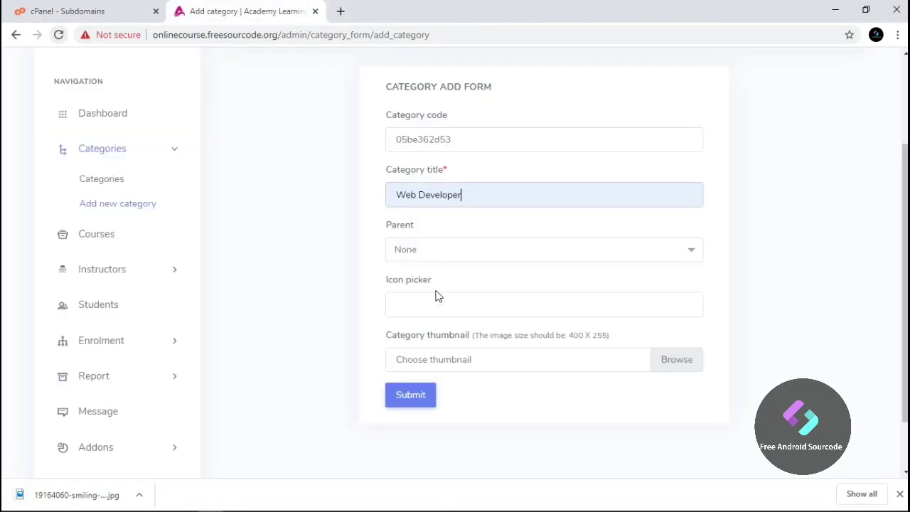
left_click(671, 360)
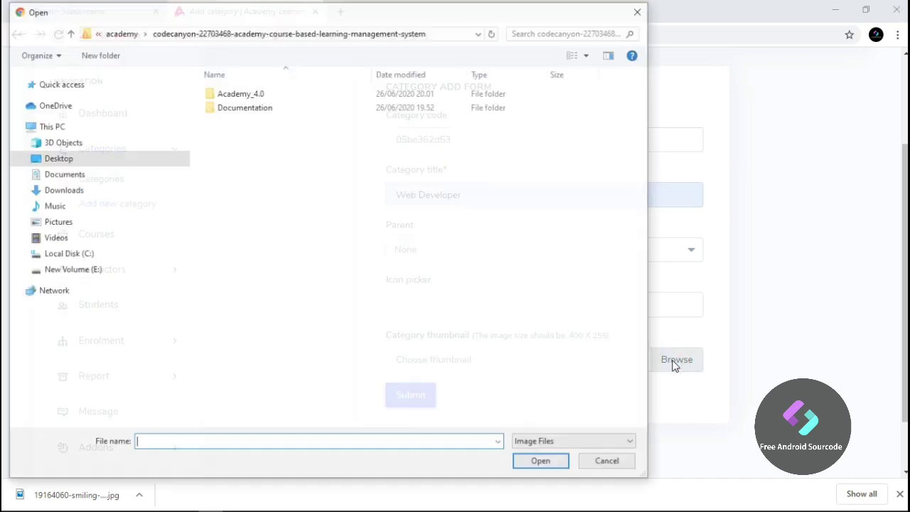
left_click(126, 165)
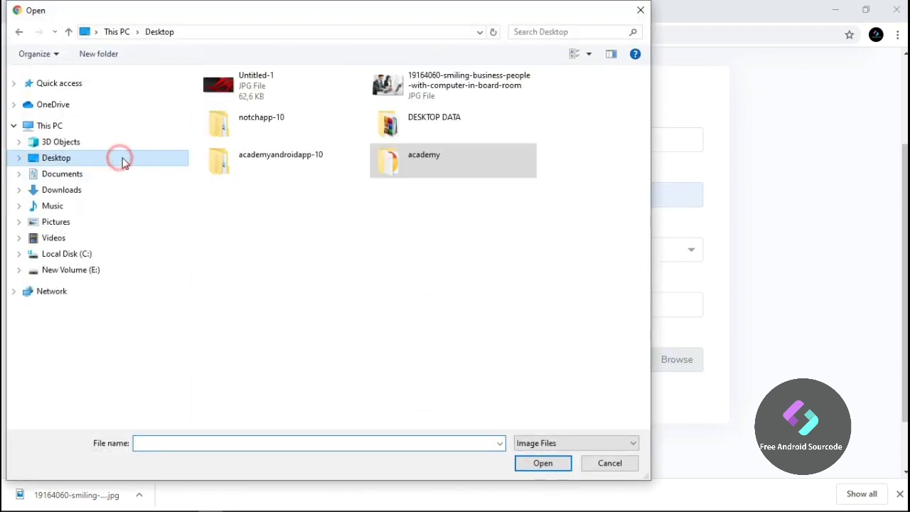
left_click(408, 99)
left_click(542, 463)
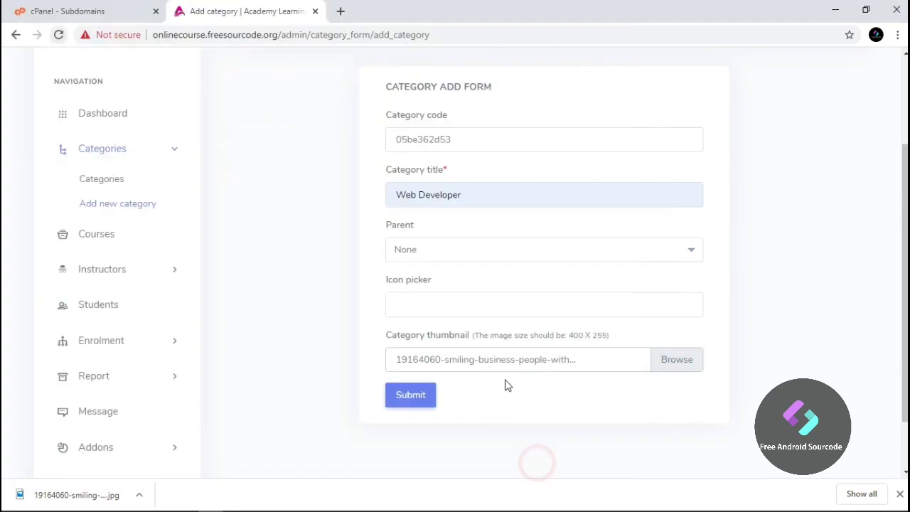
Submit the Web Developer category and review it in the Categories list
scroll(447, 311, "down", 1)
left_click(410, 329)
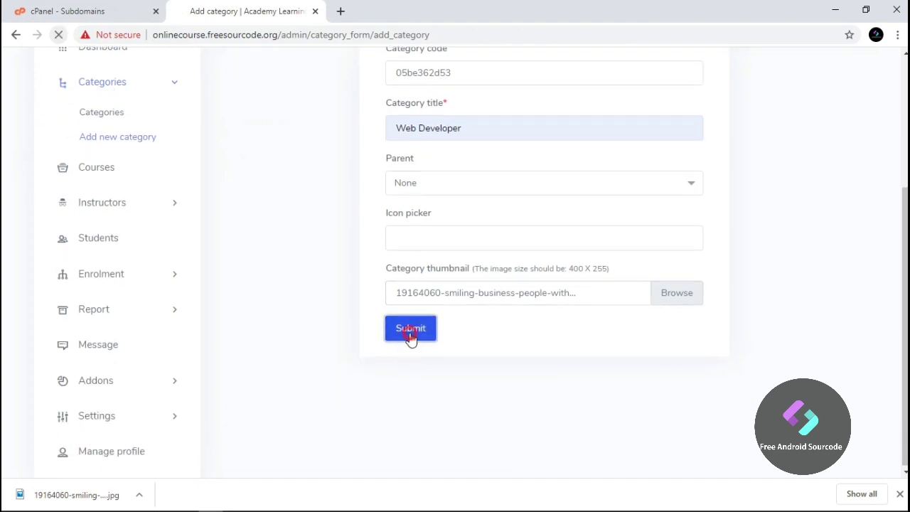
scroll(488, 348, "up", 2)
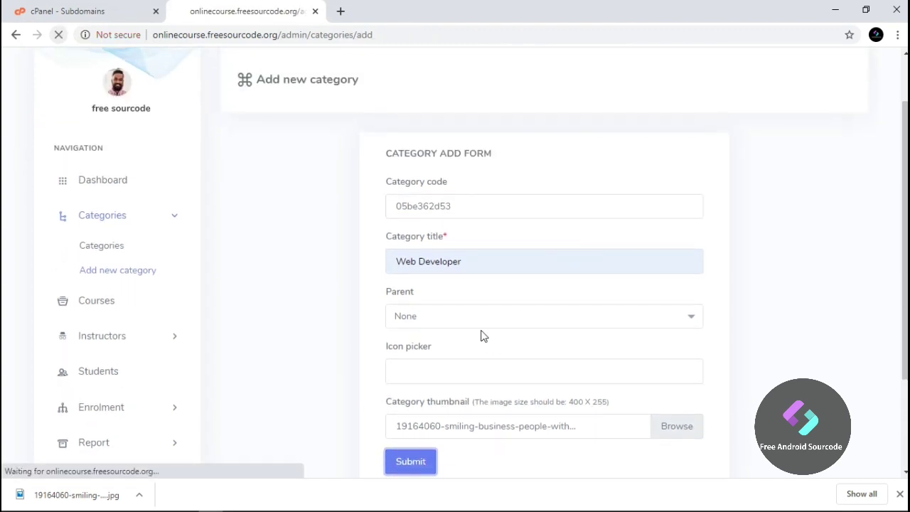
mouse_move(260, 367)
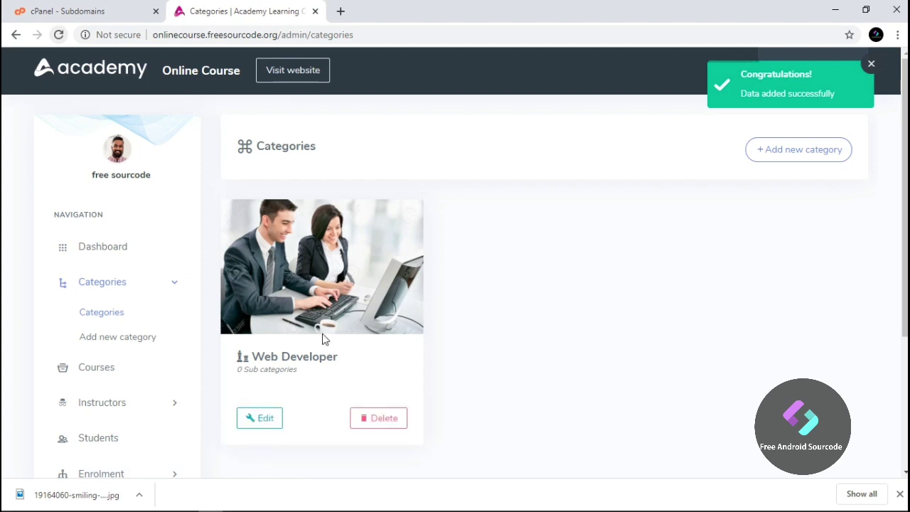
scroll(497, 357, "down", 2)
scroll(497, 358, "up", 1)
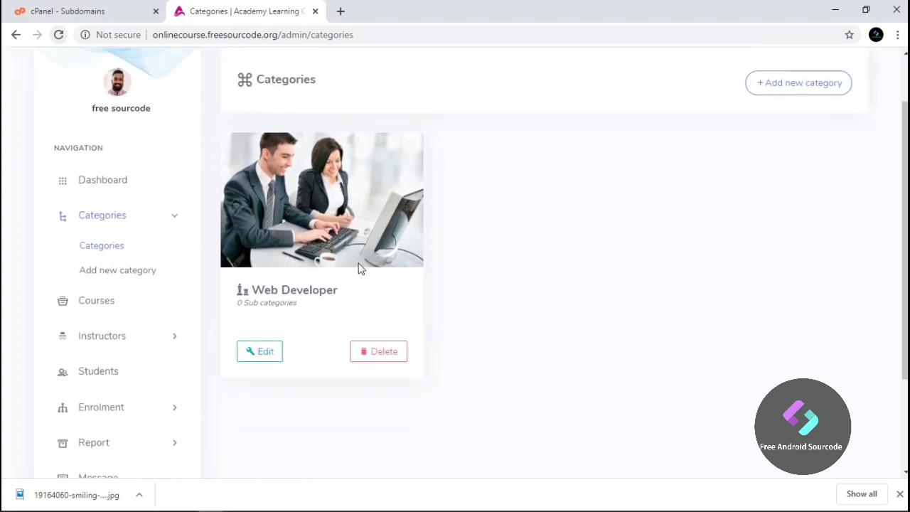
Create a category 'framework Codeigniter 4.0' with Web Developer as its parent
left_click(799, 91)
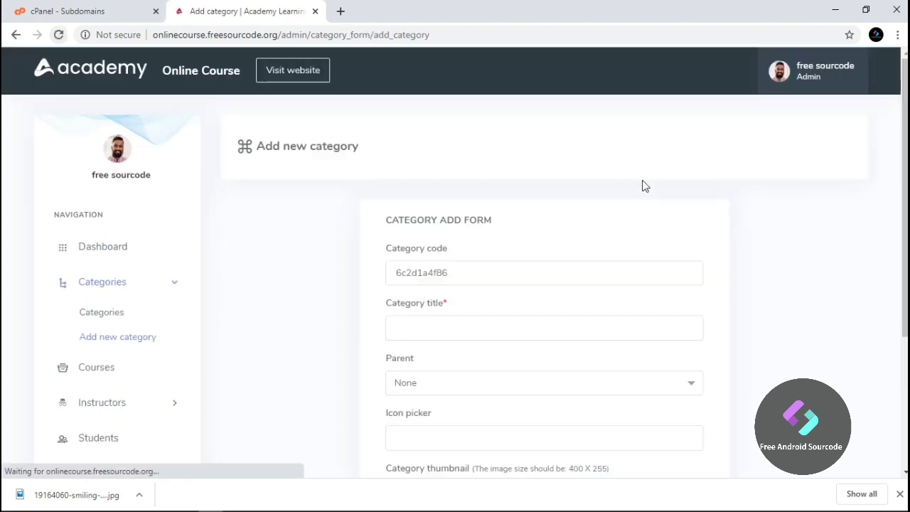
scroll(457, 303, "down", 1)
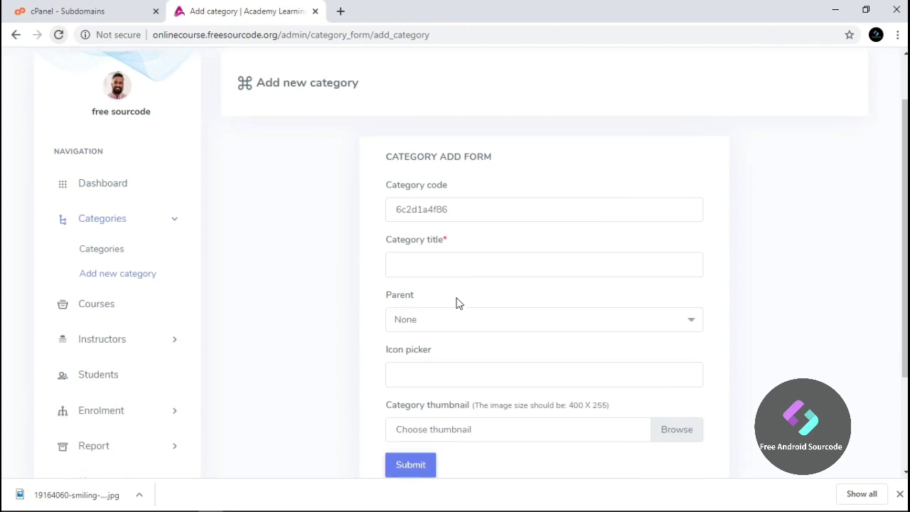
left_click(445, 263)
type("framework Codeigniter 4.0")
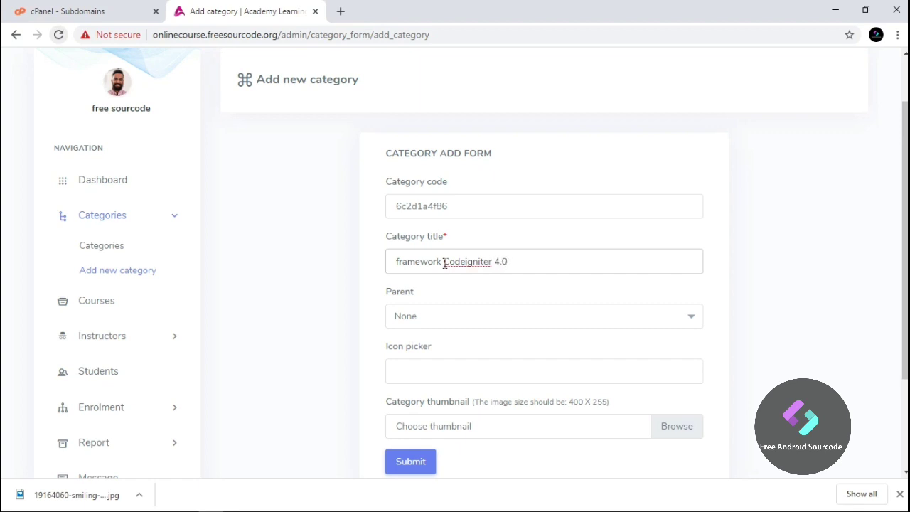
scroll(488, 309, "down", 3)
left_click(463, 183)
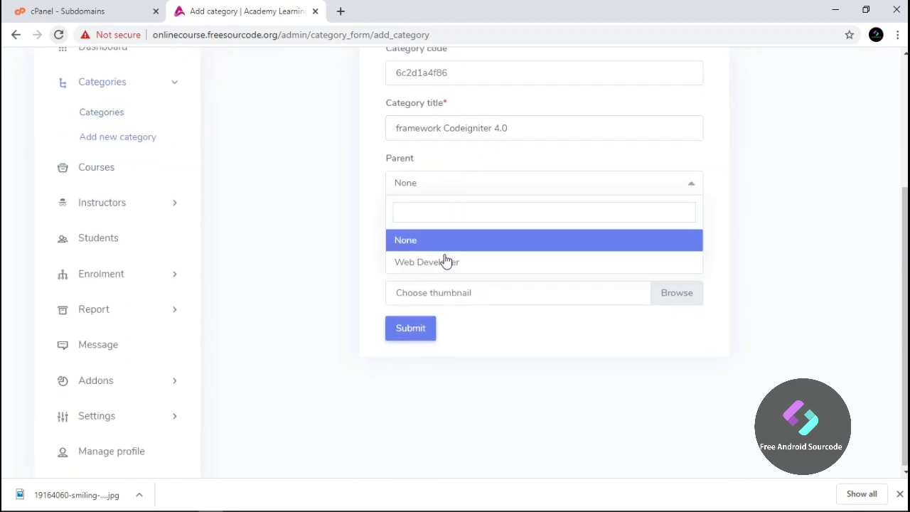
left_click(442, 260)
left_click(411, 220)
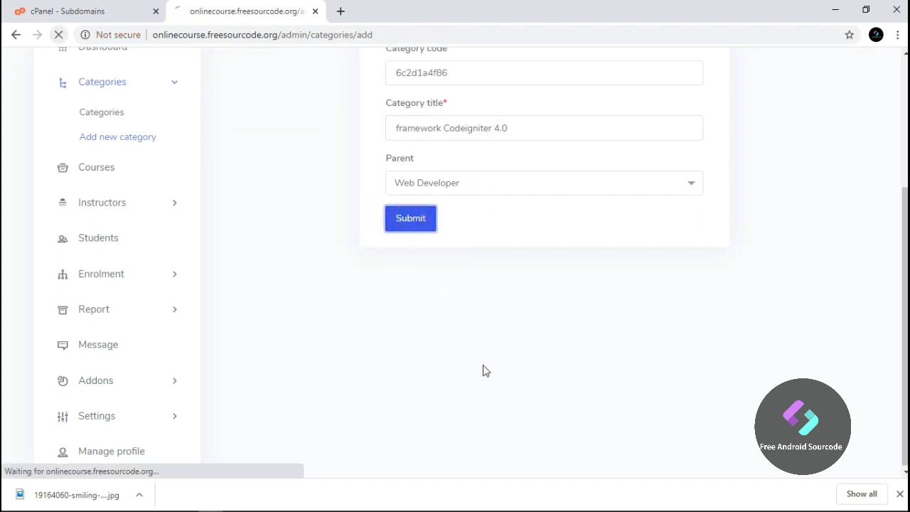
scroll(290, 264, "down", 3)
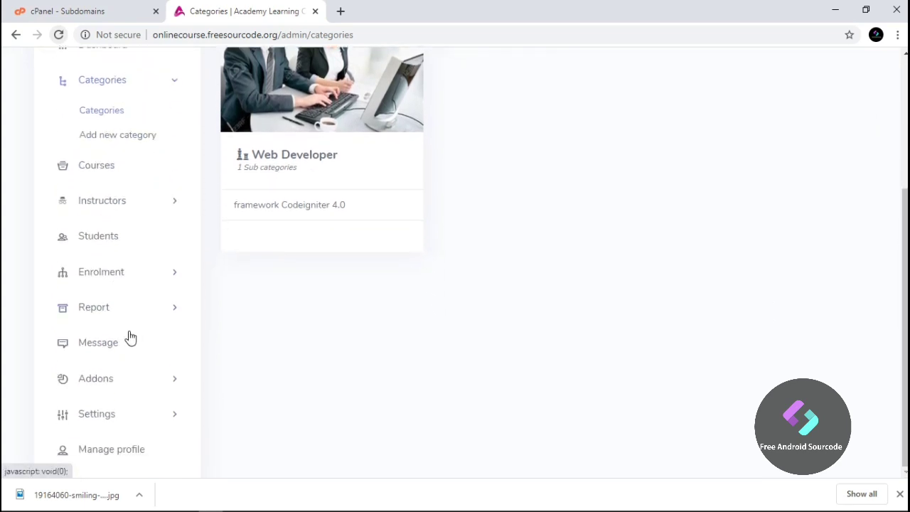
Go to Settings > System settings, then on to the Website settings page
left_click(136, 425)
scroll(171, 361, "down", 2)
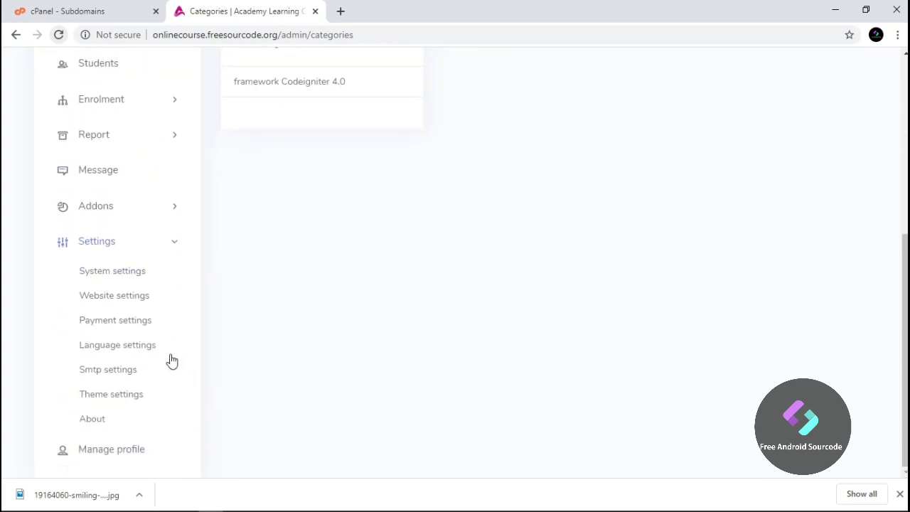
left_click(125, 271)
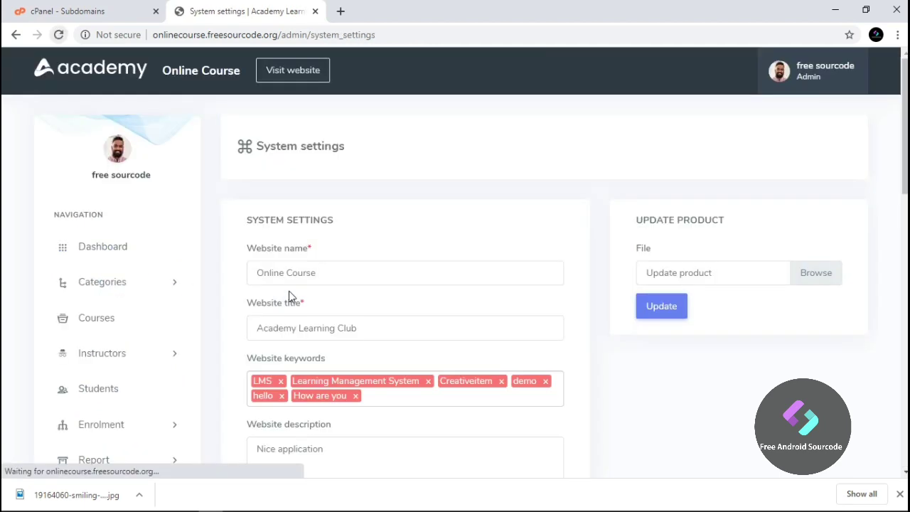
scroll(289, 295, "down", 4)
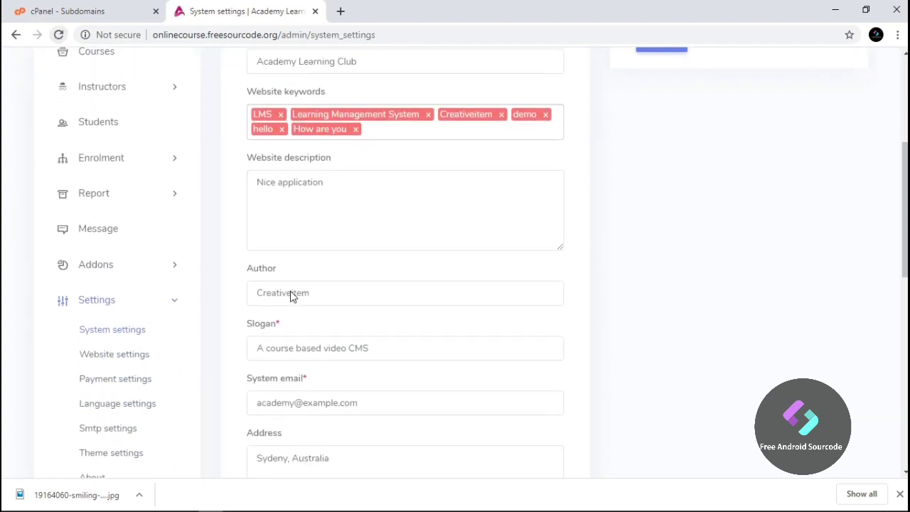
scroll(292, 295, "down", 3)
scroll(291, 291, "down", 2)
scroll(292, 291, "up", 3)
left_click(108, 228)
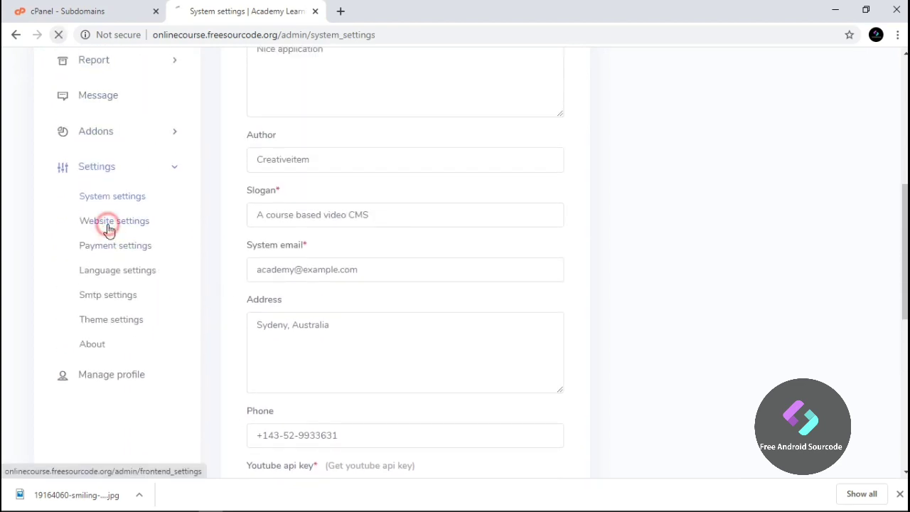
Save the banner title as 'Learn on your schedule with freesourcode' and open the public site in a new tab
scroll(215, 250, "down", 4)
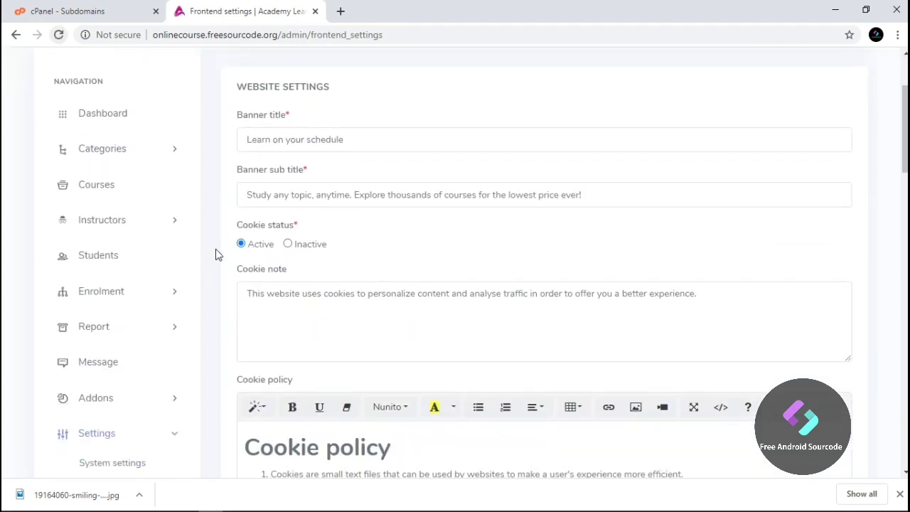
scroll(233, 268, "up", 2)
left_click(364, 143)
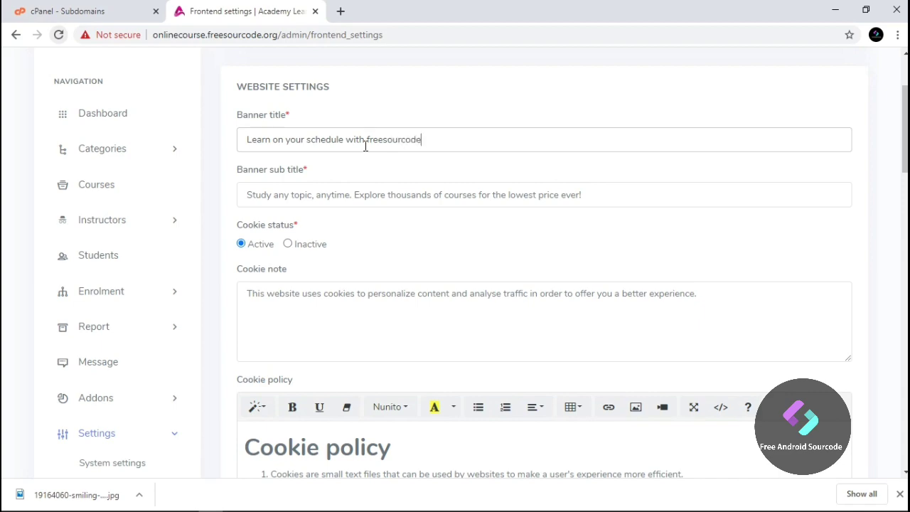
scroll(366, 149, "down", 15)
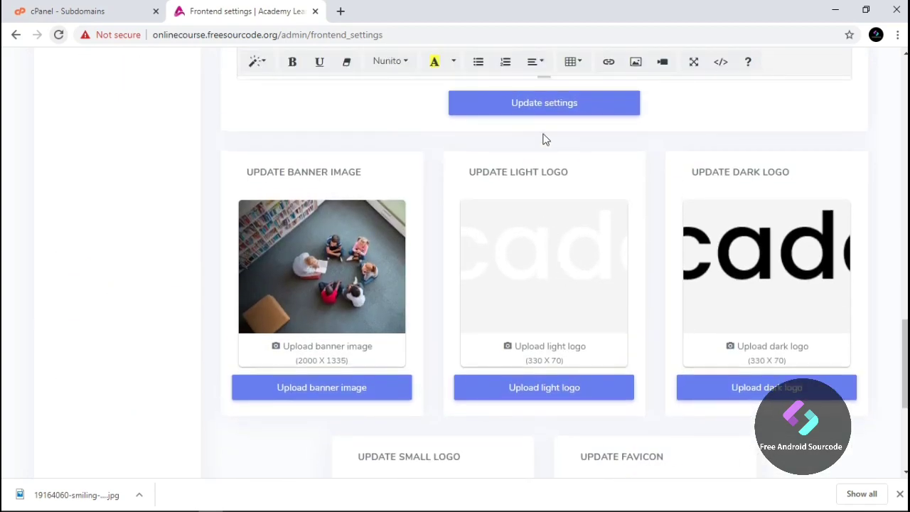
left_click(544, 108)
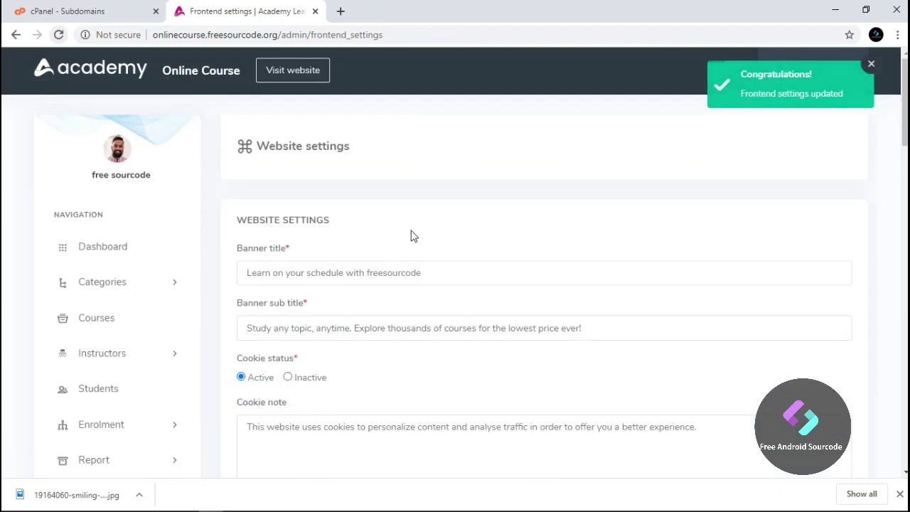
right_click(299, 74)
left_click(348, 83)
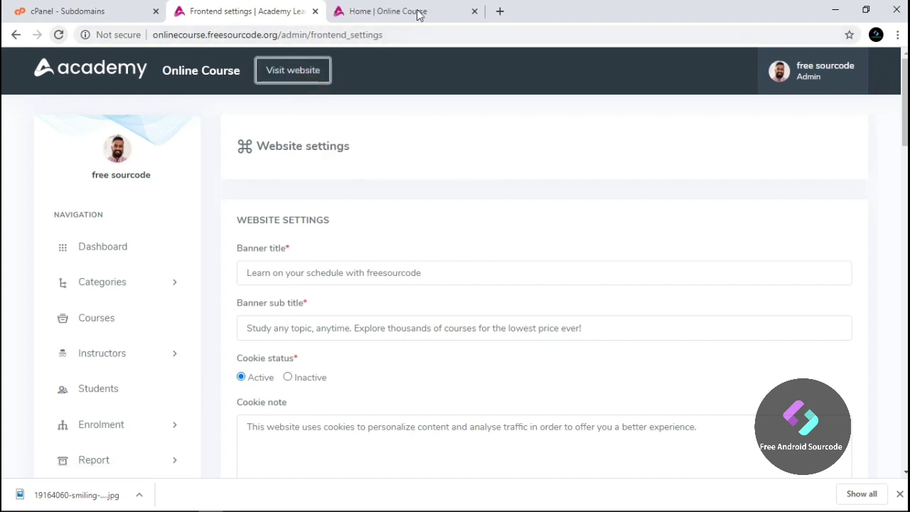
On the public homepage, open Courses > Web Developer > framework Codeigniter 4.0
left_click(398, 11)
mouse_move(165, 71)
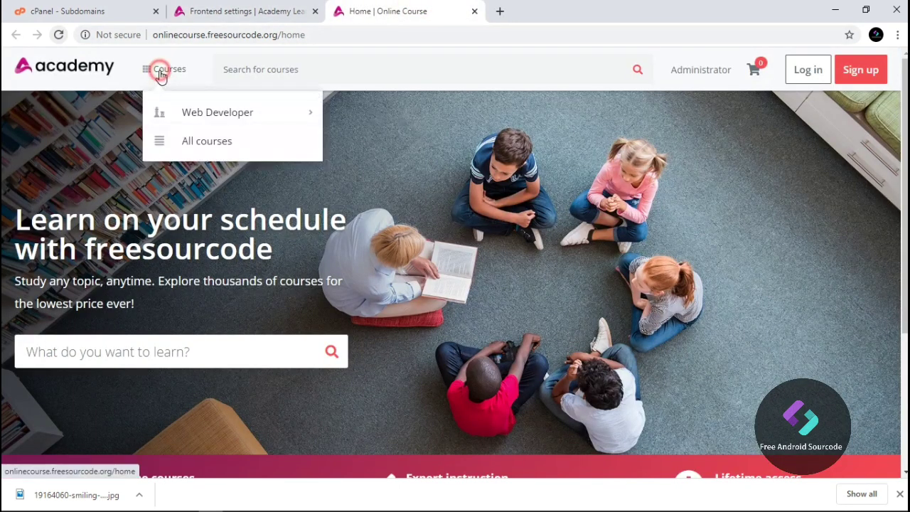
mouse_move(239, 114)
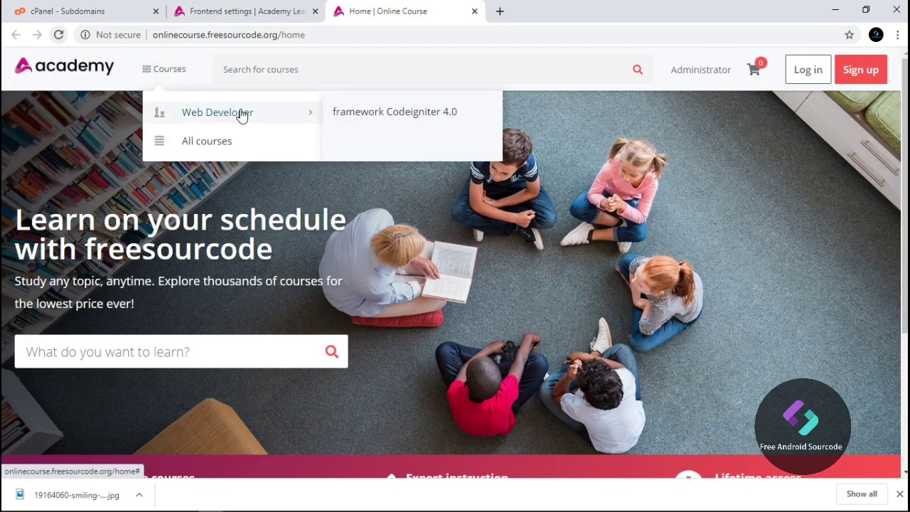
left_click(437, 116)
scroll(434, 177, "down", 7)
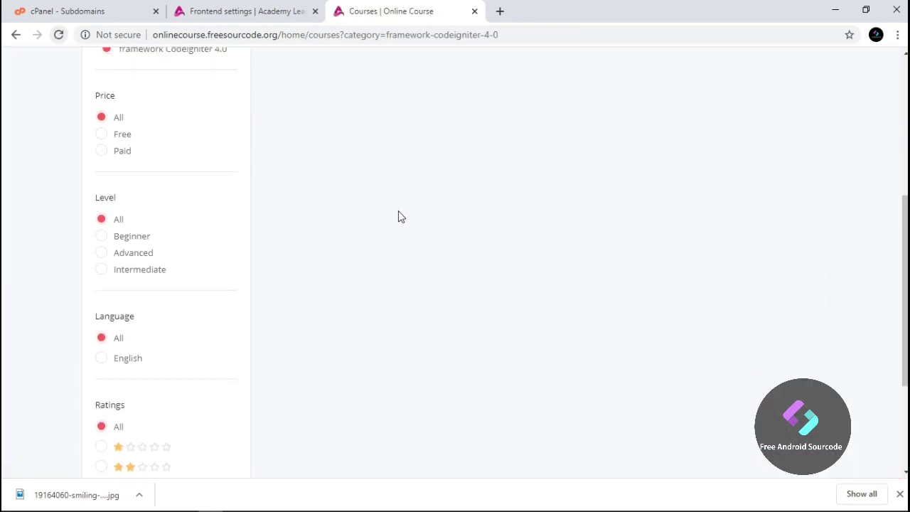
left_click(899, 494)
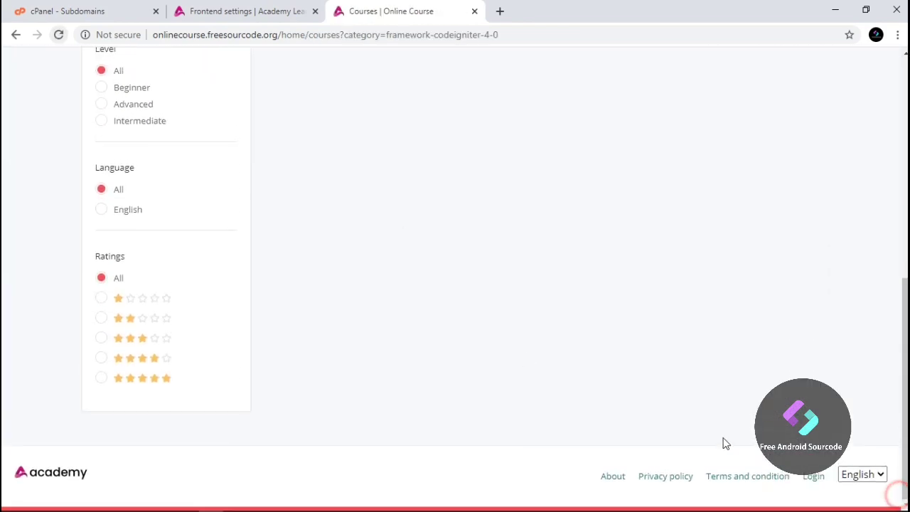
left_click(862, 474)
left_click(863, 475)
scroll(219, 282, "up", 6)
scroll(219, 282, "up", 1)
Return to the admin dashboard and log out of the admin account
left_click(71, 130)
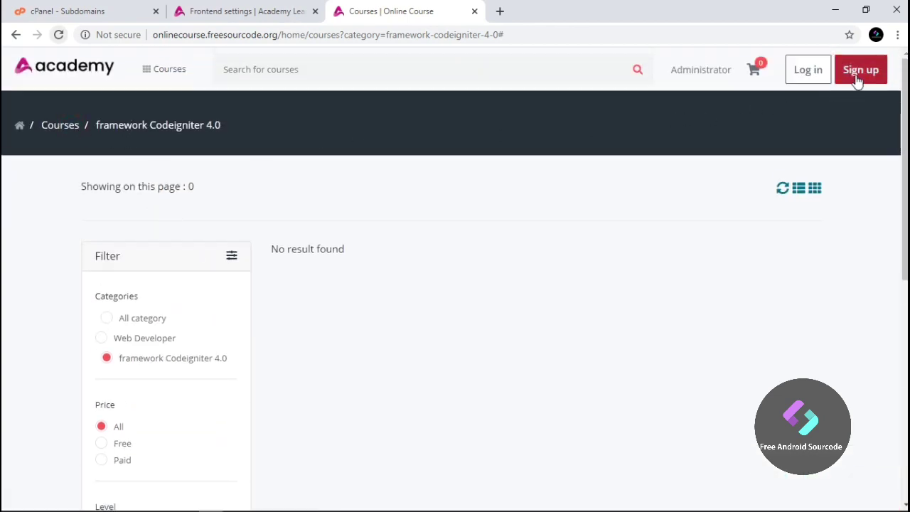
left_click(816, 78)
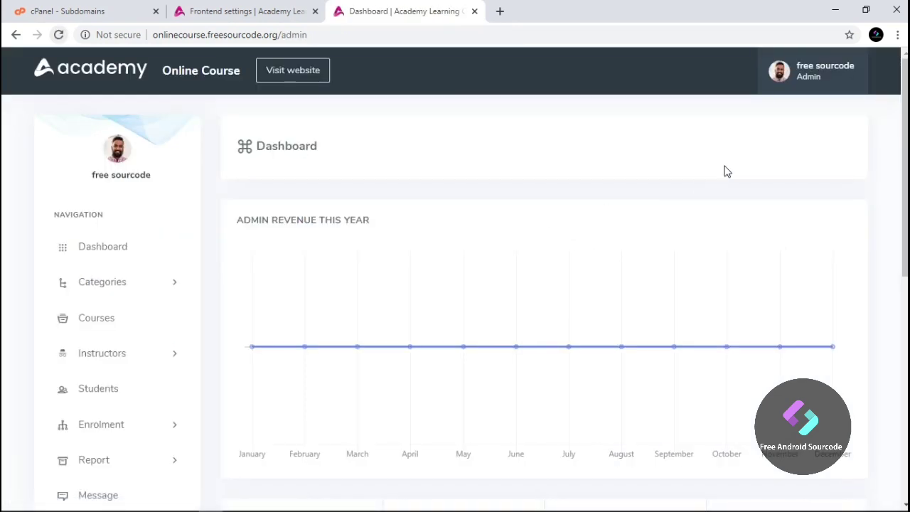
left_click(823, 79)
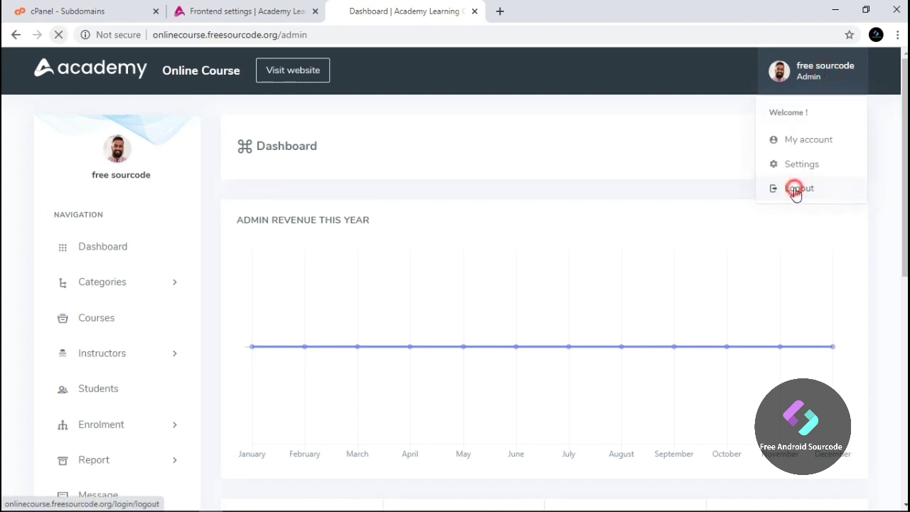
left_click(796, 187)
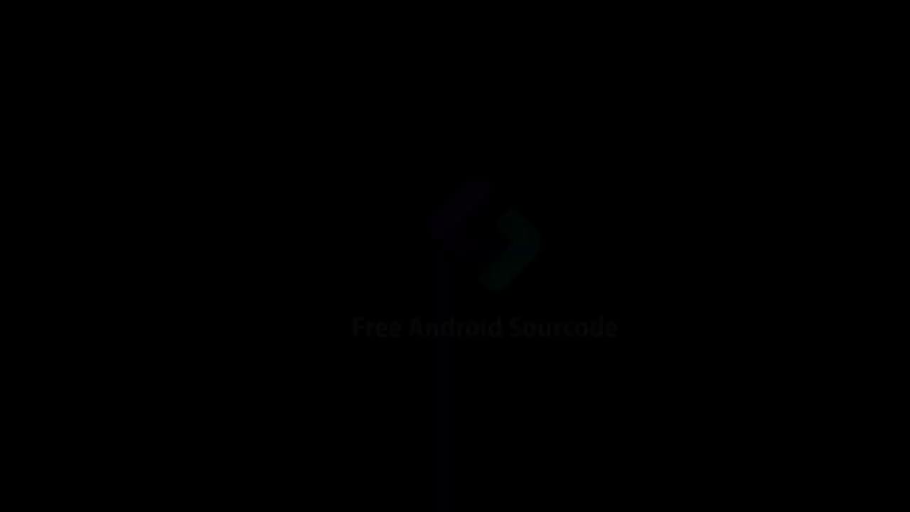